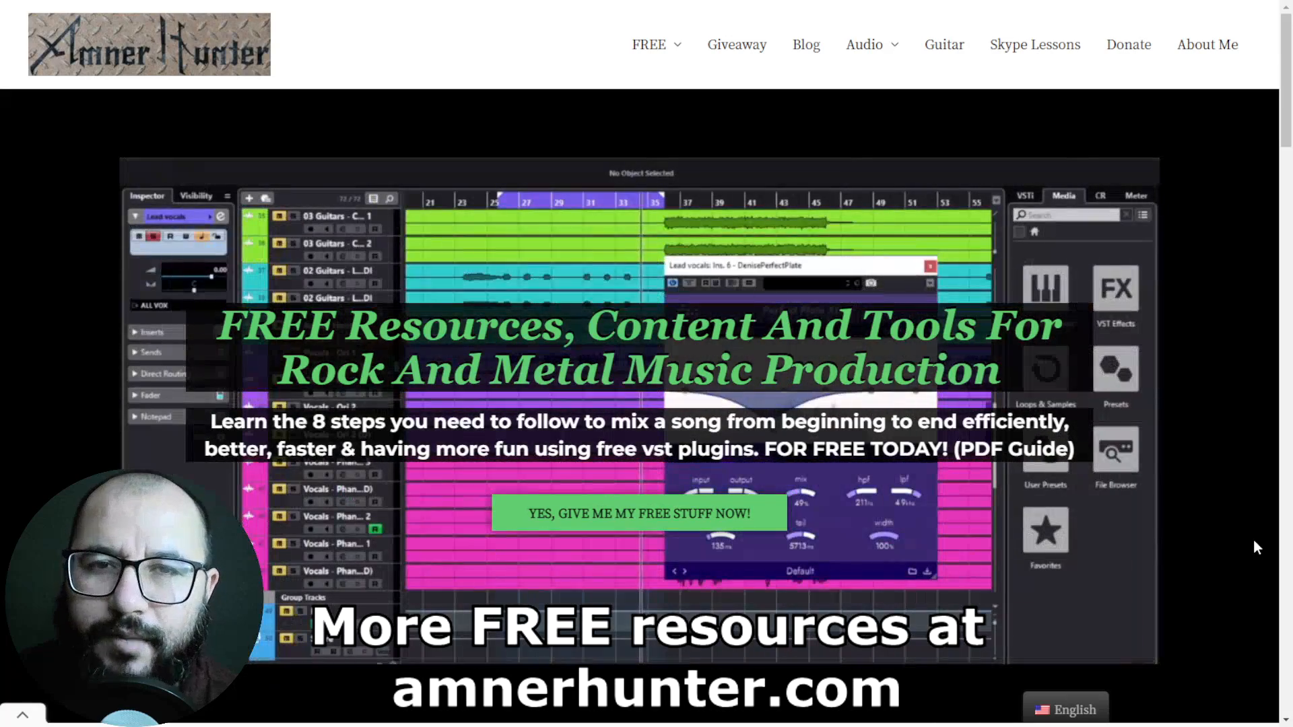
mouse_move(661, 57)
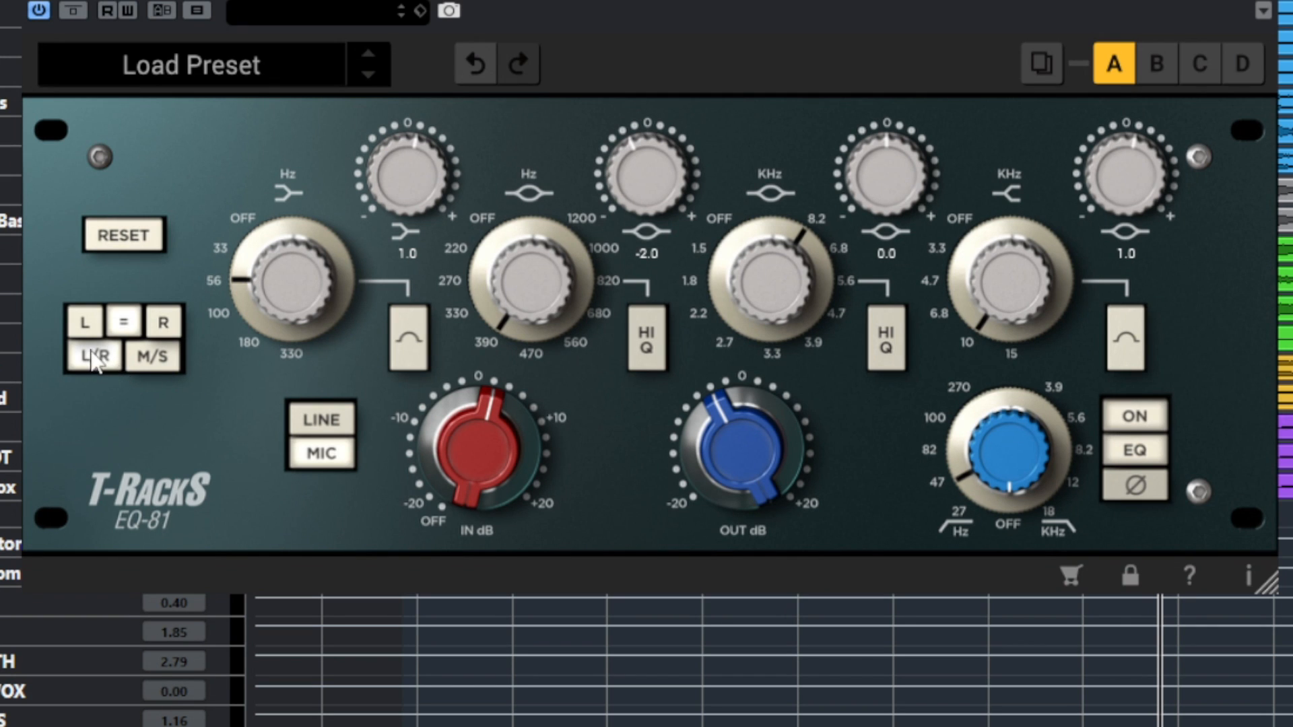
- Try the EQ-81 in M/S mode, return it to L/R, and raise the low-band gain to 1.5
left_click(152, 364)
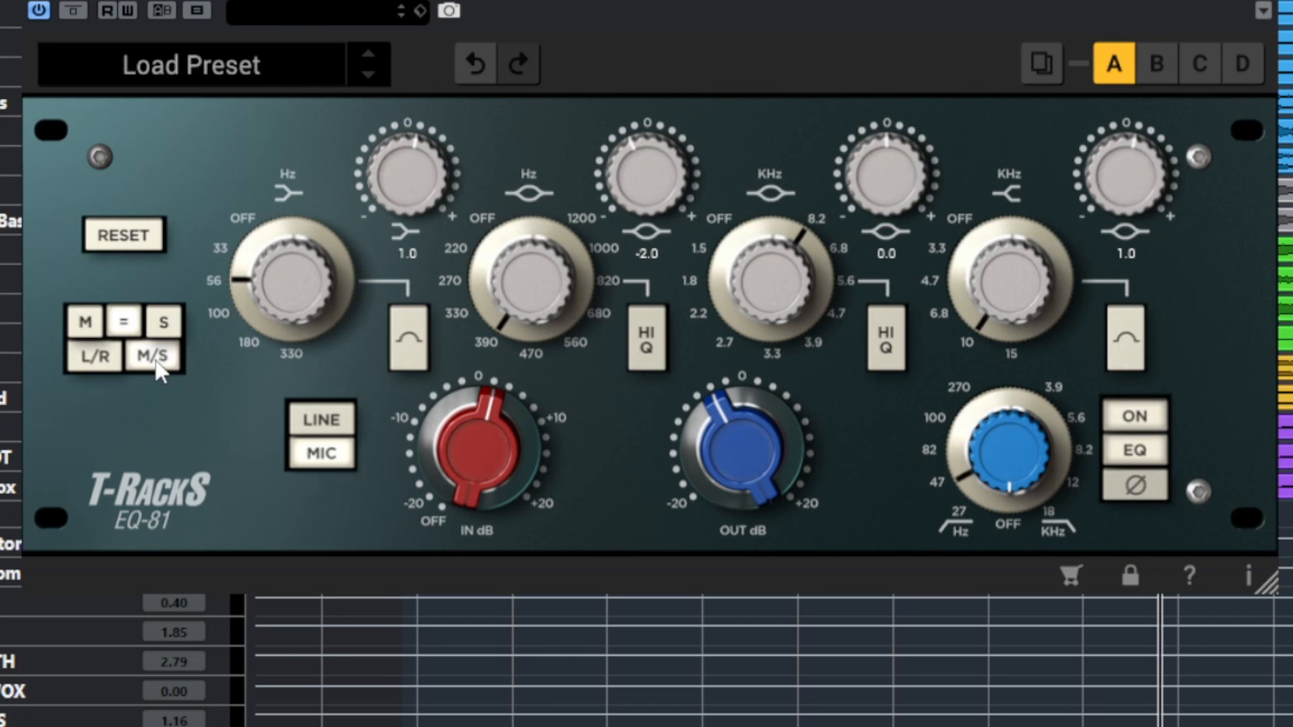
left_click(107, 363)
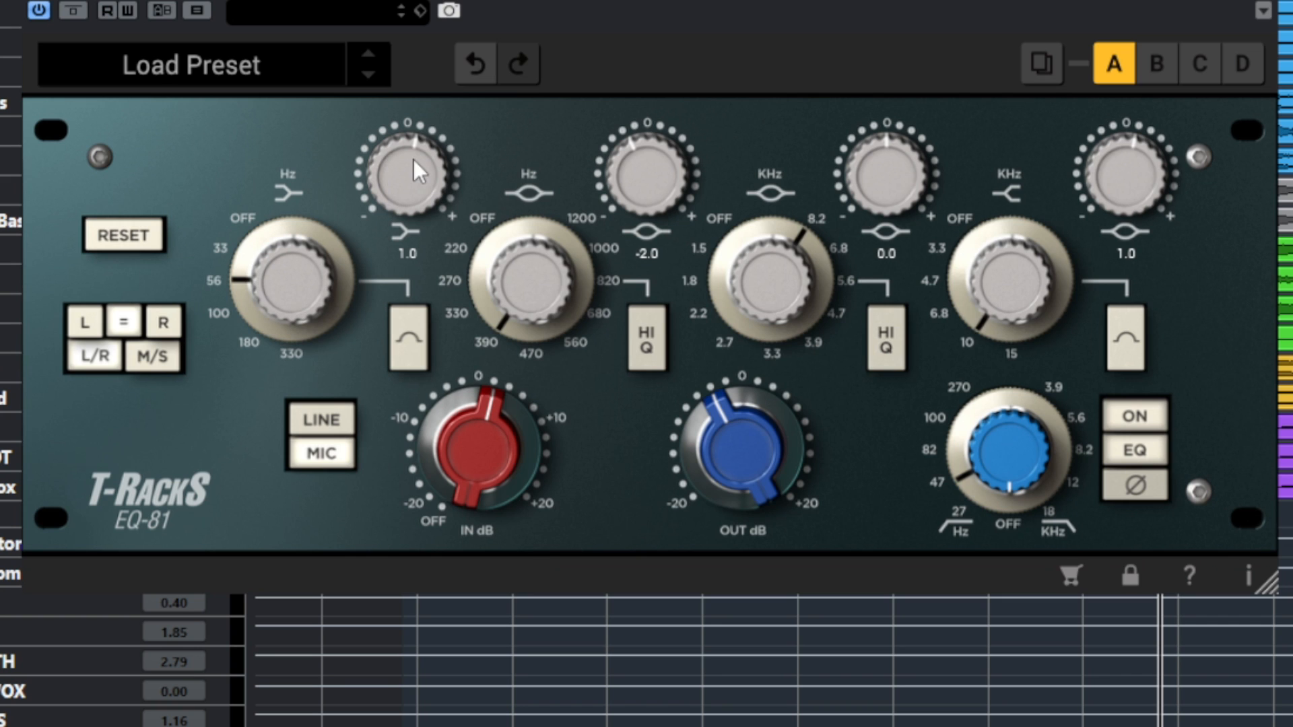
mouse_move(414, 159)
left_mouse_down()
mouse_move(416, 139)
mouse_move(404, 212)
mouse_move(407, 168)
left_mouse_up()
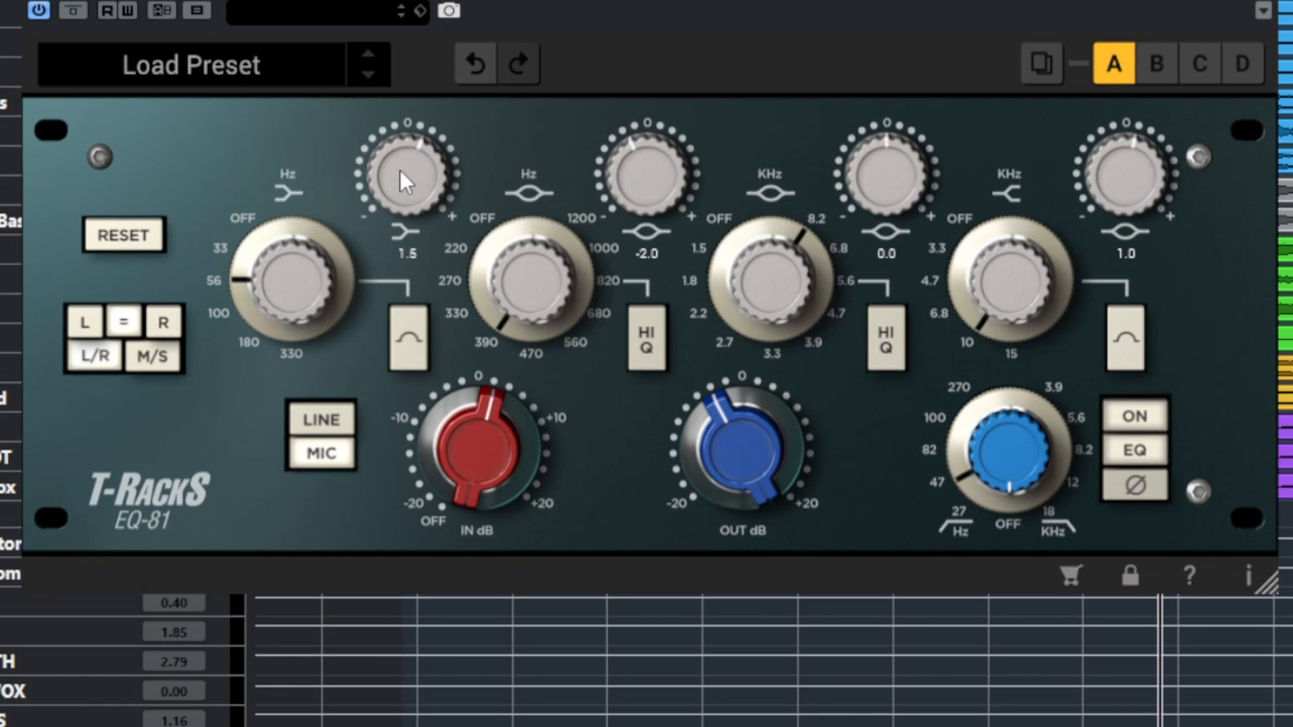
- Try the EQ-81's curve-shape options: low-band bell, low-mid Hi Q and high-band bell, restoring the original shapes
left_click(408, 339)
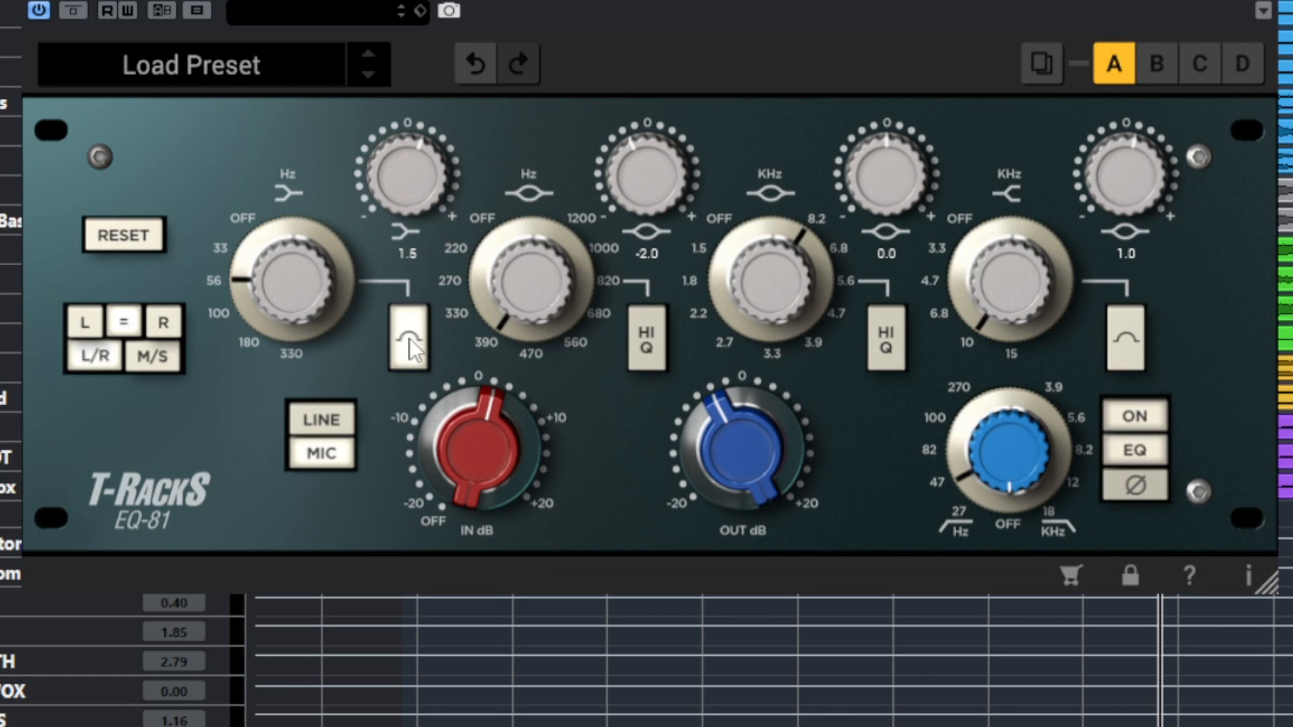
left_click(417, 339)
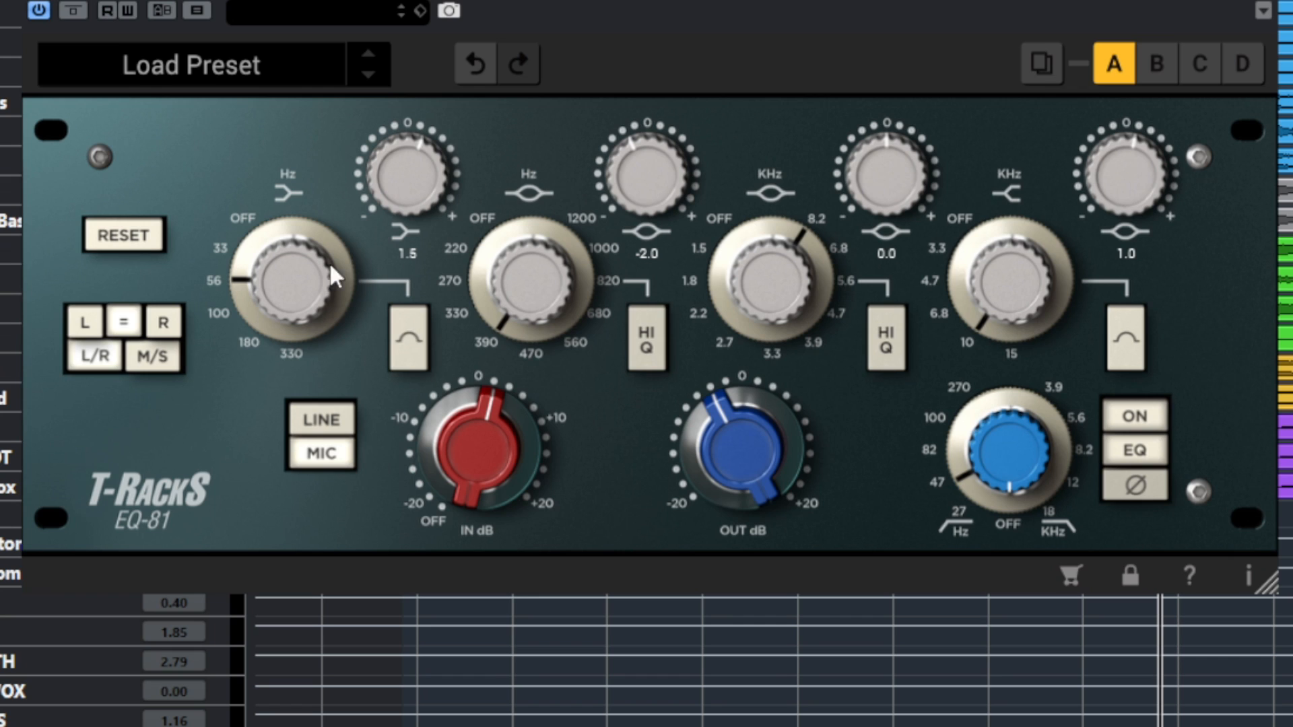
left_click(408, 336)
left_click(656, 346)
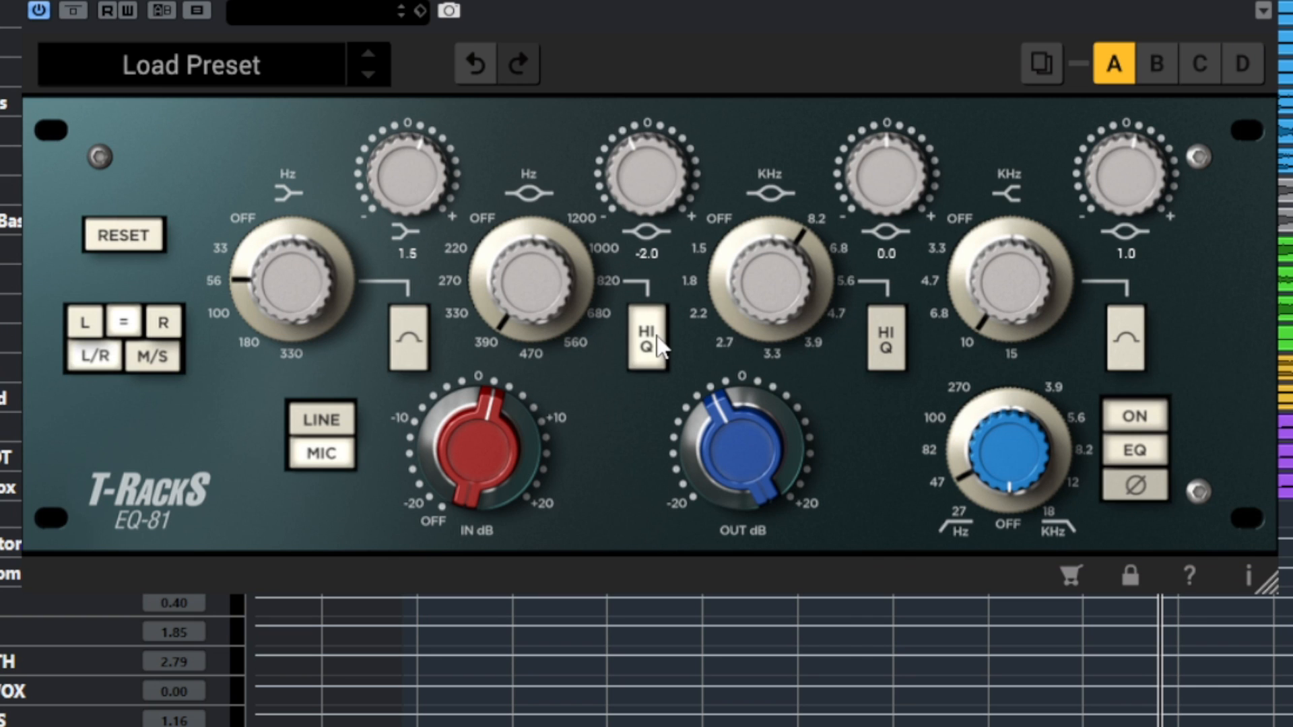
left_click(656, 346)
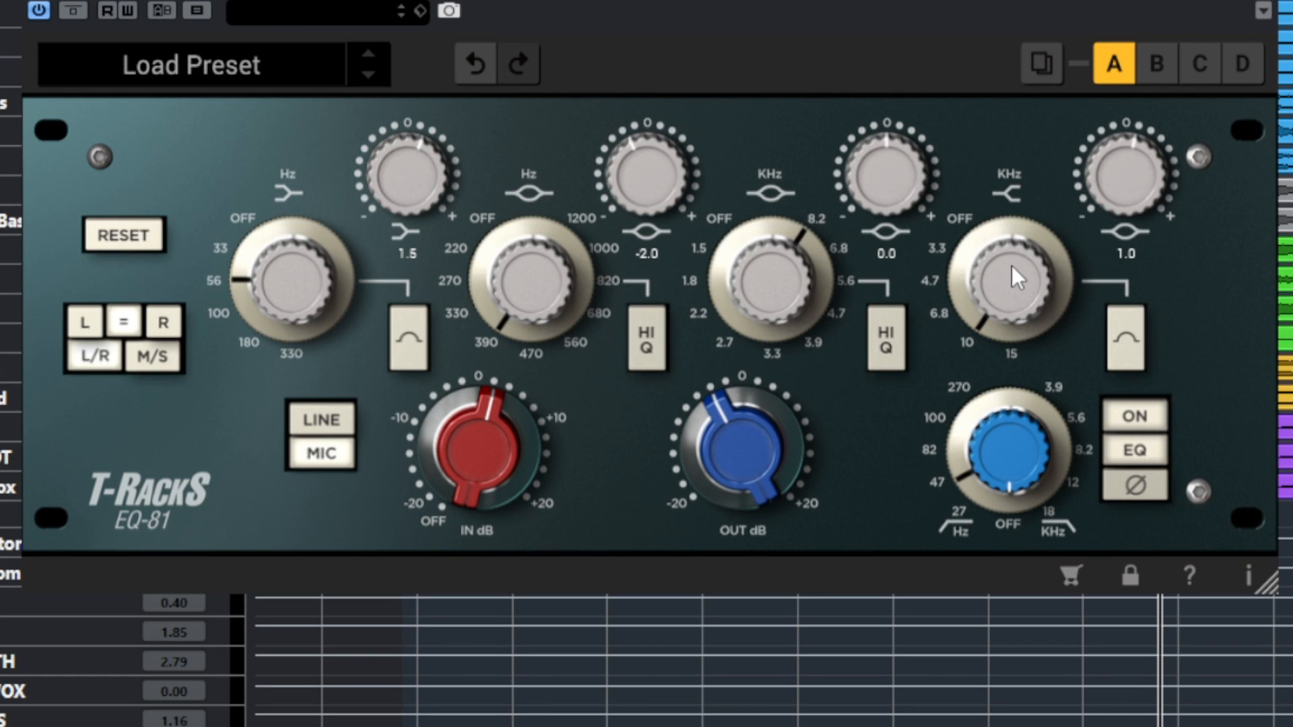
left_click(1119, 328)
- Try the EQ-81's line input, return to mic input, and turn up the input gain slightly
left_click(343, 425)
left_click(326, 455)
mouse_move(469, 474)
left_mouse_down()
mouse_move(467, 350)
mouse_move(466, 450)
left_mouse_up()
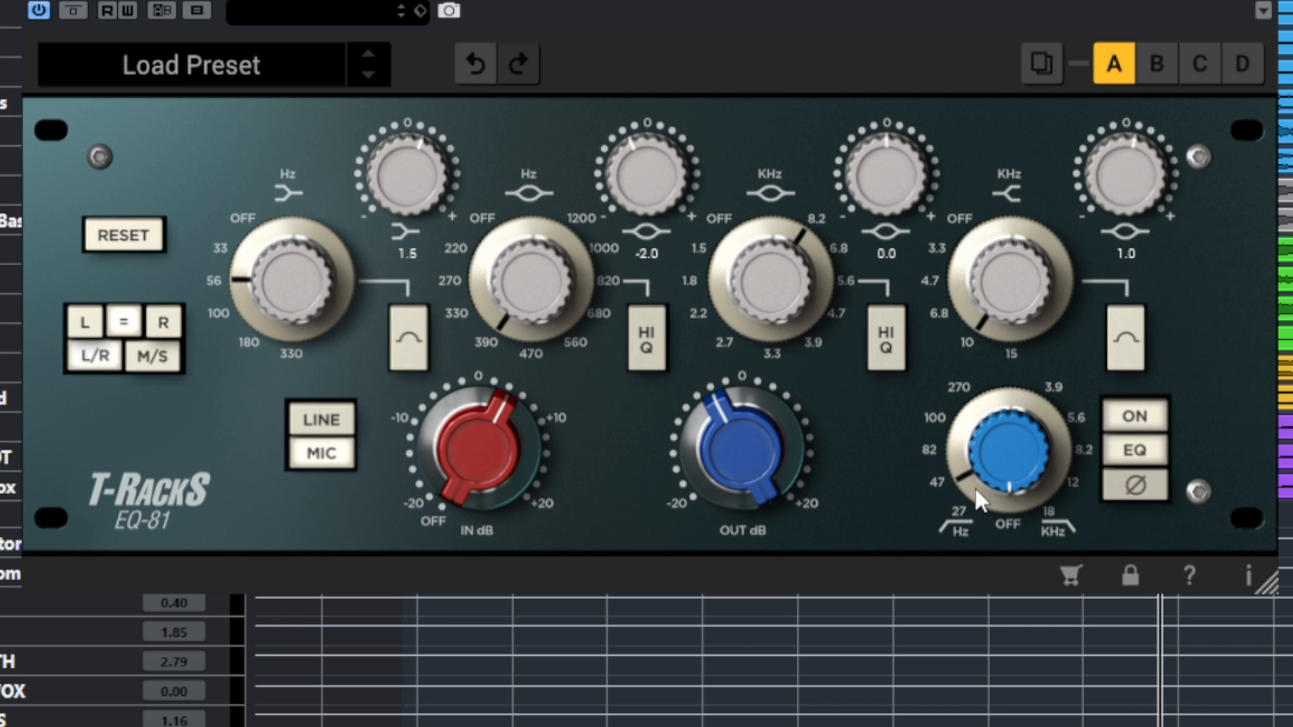
- Try the EQ-81's high-pass and low-pass filter controls and return both to their original settings
left_click_drag(979, 499, 907, 467)
left_click_drag(1017, 448, 988, 511)
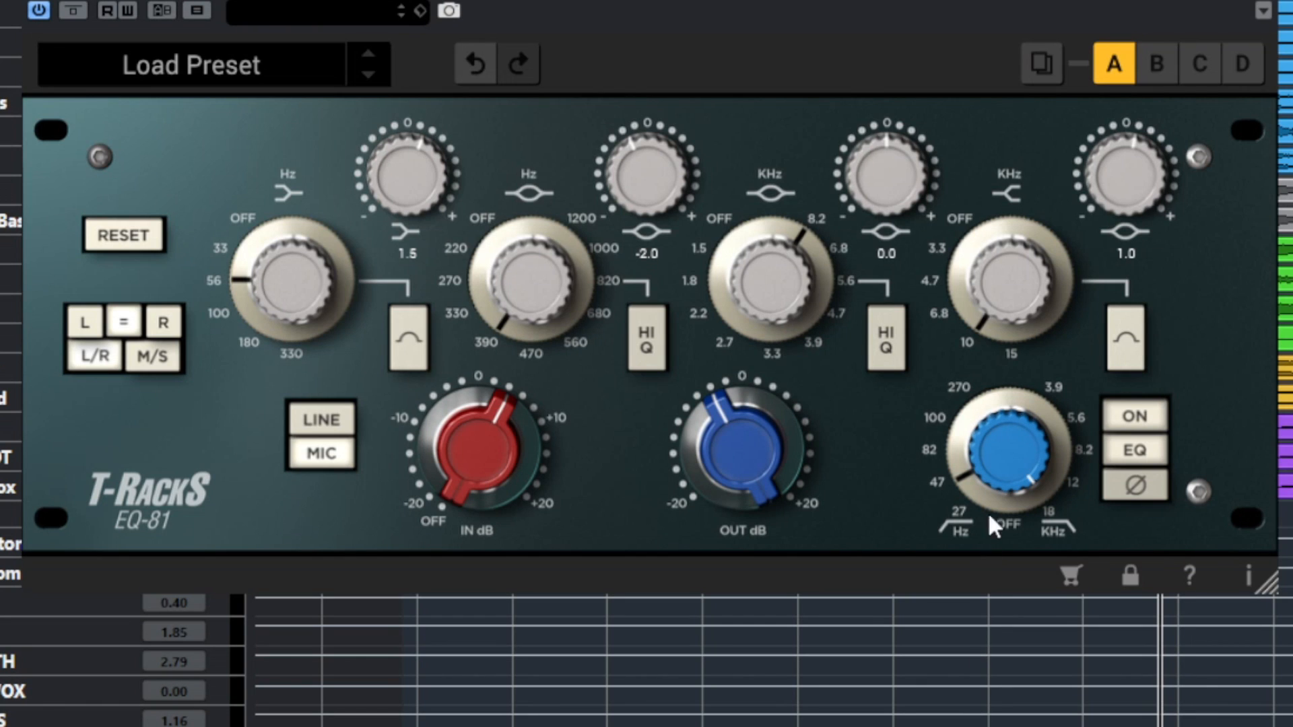
- Try the EQ-81's on/off, EQ and phase-inversion switches and restore their original states
left_click(1155, 424)
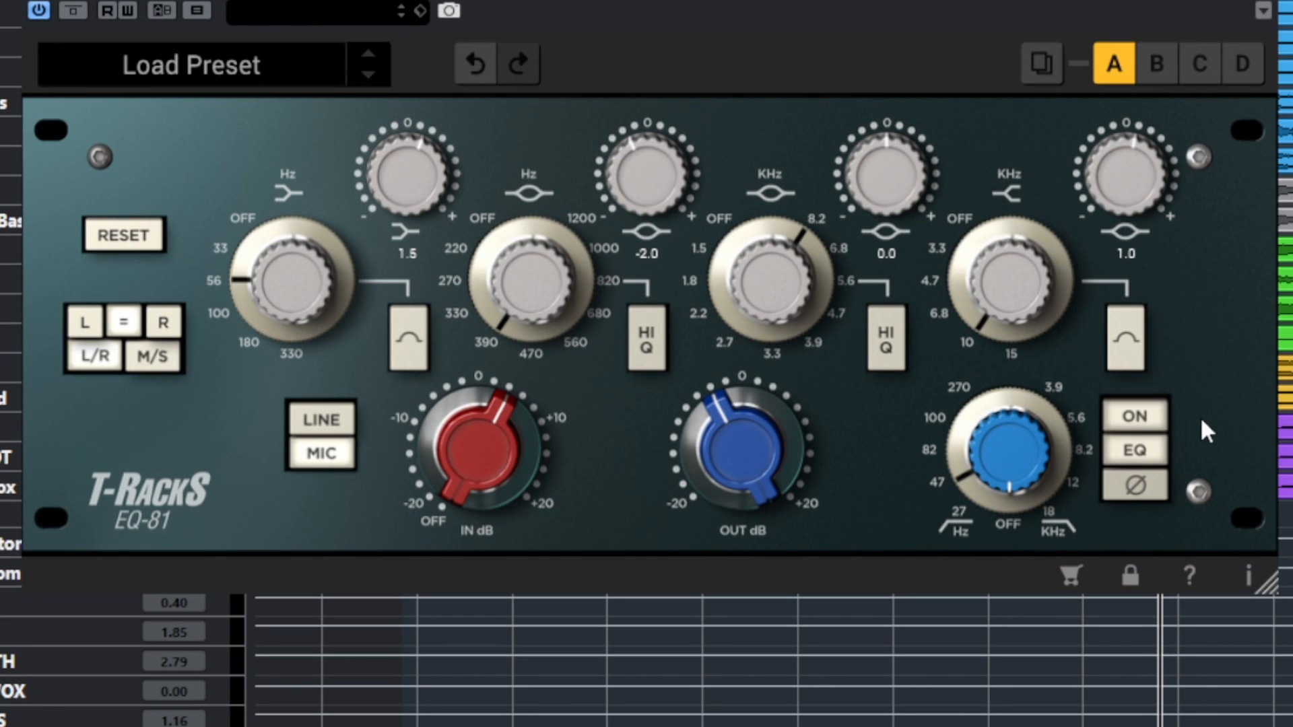
left_click(1156, 452)
left_click(1143, 488)
left_click(1145, 490)
- Look through the EQ-81's comparison slots B, C and D and return to slot A
left_click(1155, 68)
left_click(1196, 68)
left_click(1236, 68)
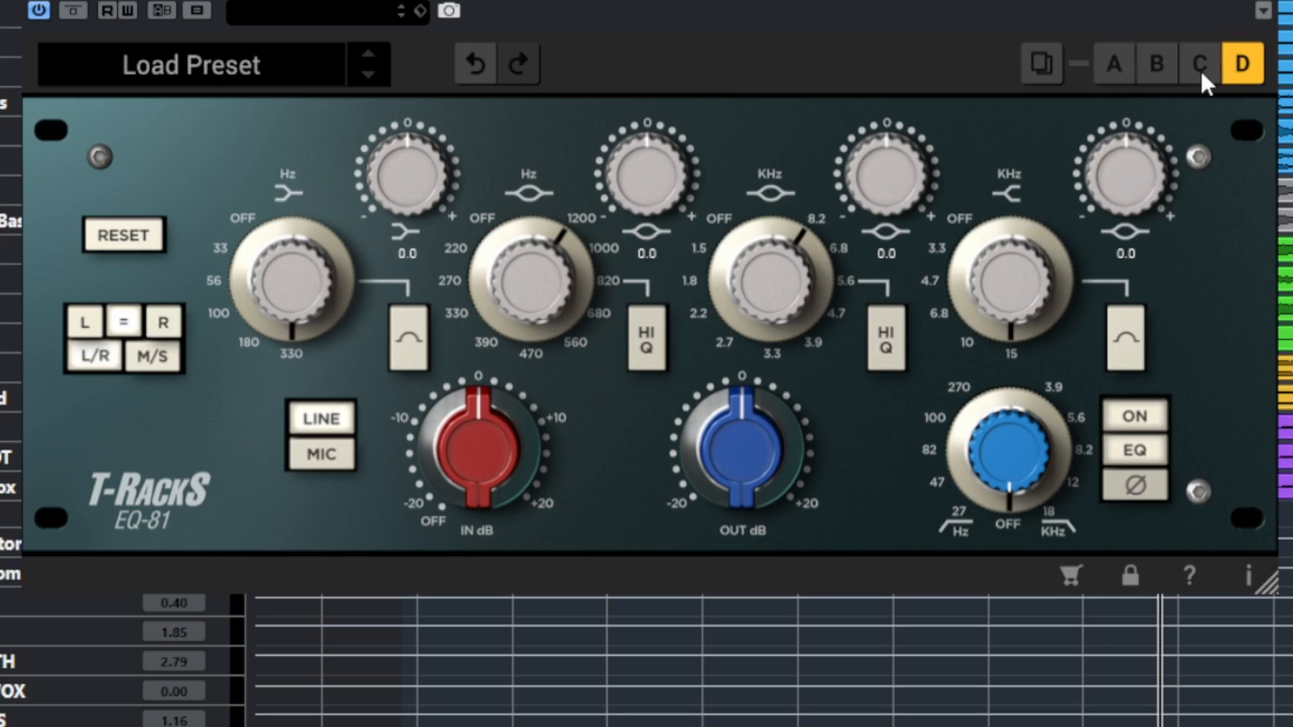
left_click(1200, 67)
left_click(1158, 66)
left_click(1118, 68)
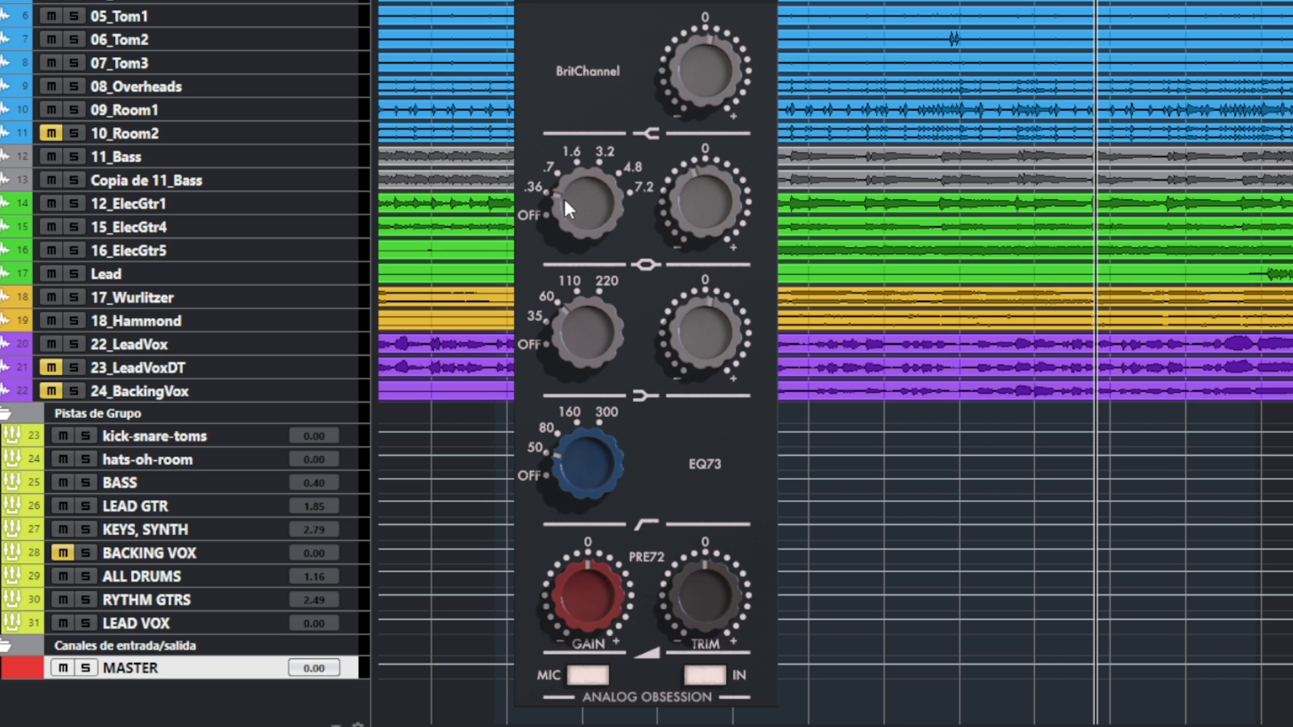
- Try the BritChannel's mid-band and low-band frequency selectors and restore their original positions
mouse_move(564, 202)
left_mouse_down()
mouse_move(565, 151)
mouse_move(565, 206)
left_mouse_up()
left_click_drag(567, 323, 575, 62)
left_click_drag(601, 309, 580, 464)
- Raise the BritChannel's high-pass filter to 300 Hz and return it to 50 Hz
mouse_move(575, 423)
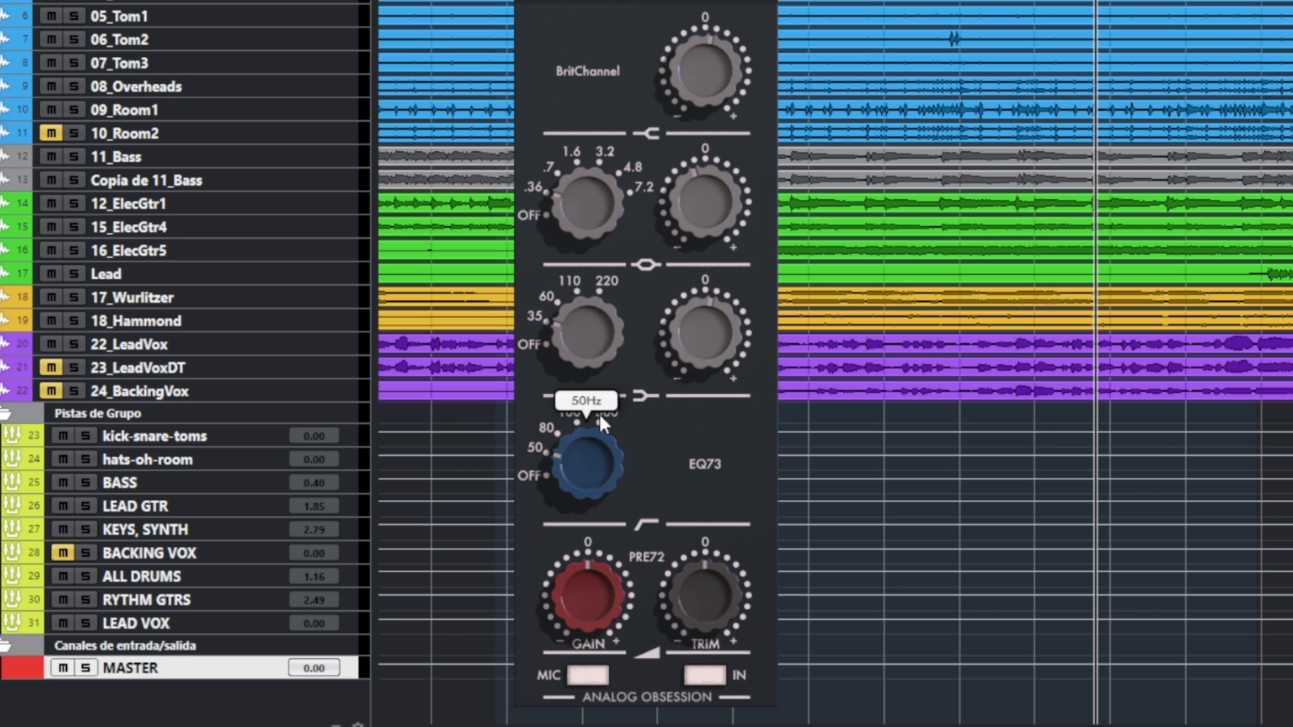
left_click_drag(599, 413, 603, 277)
left_click_drag(601, 474, 591, 257)
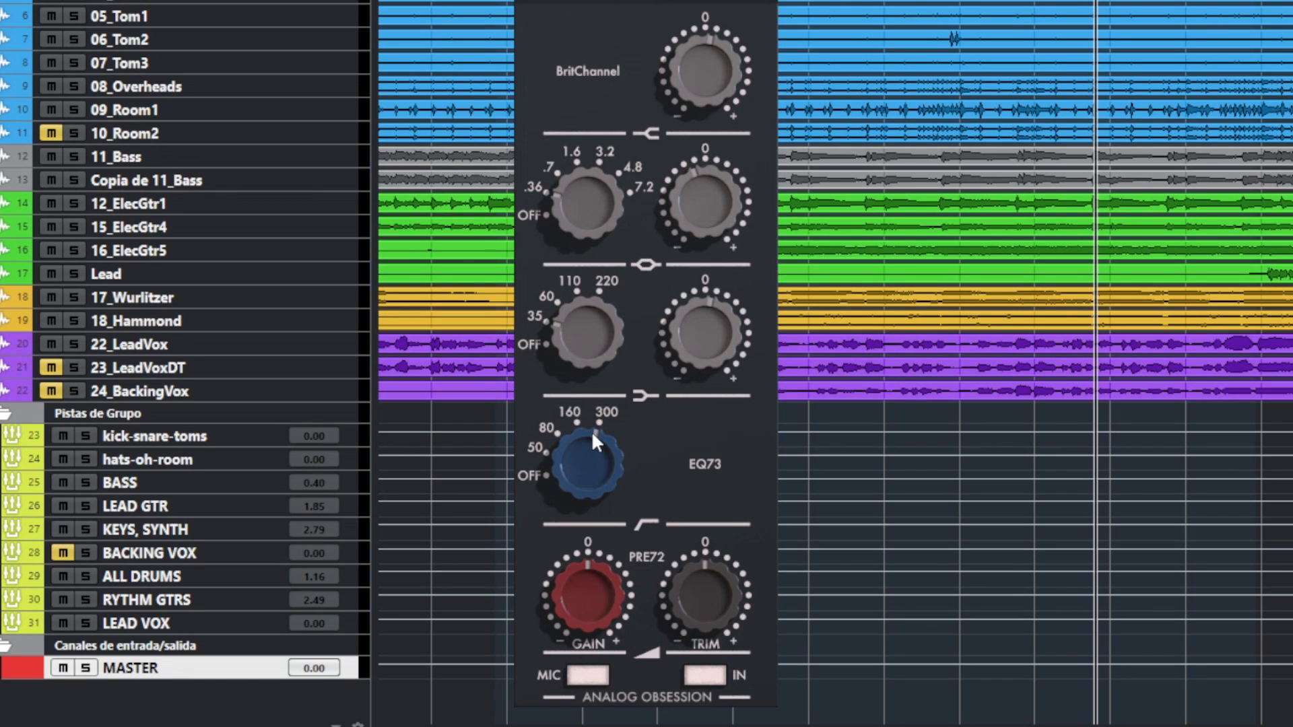
left_click_drag(582, 431, 560, 636)
- Try the BritChannel's preamp gain at 10 dB with the mic stage switched off, and restore the gain to 0
left_click_drag(574, 599, 586, 520)
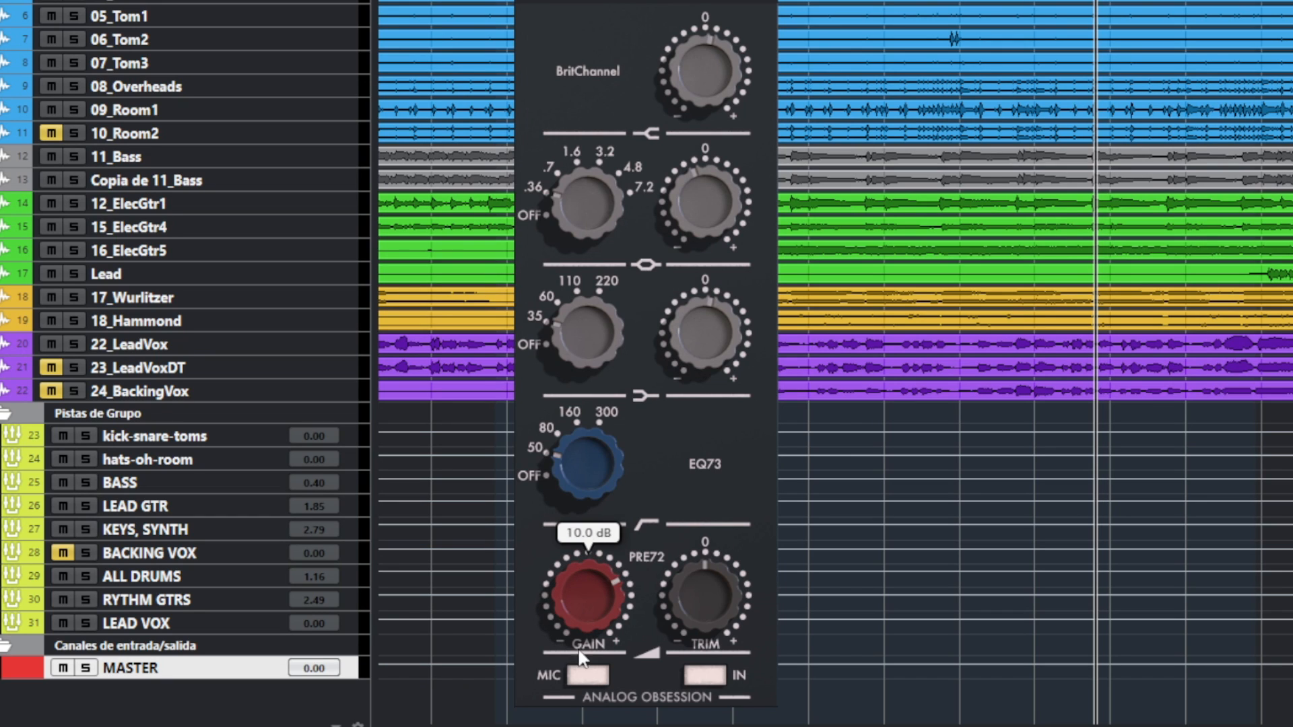
left_click(586, 675)
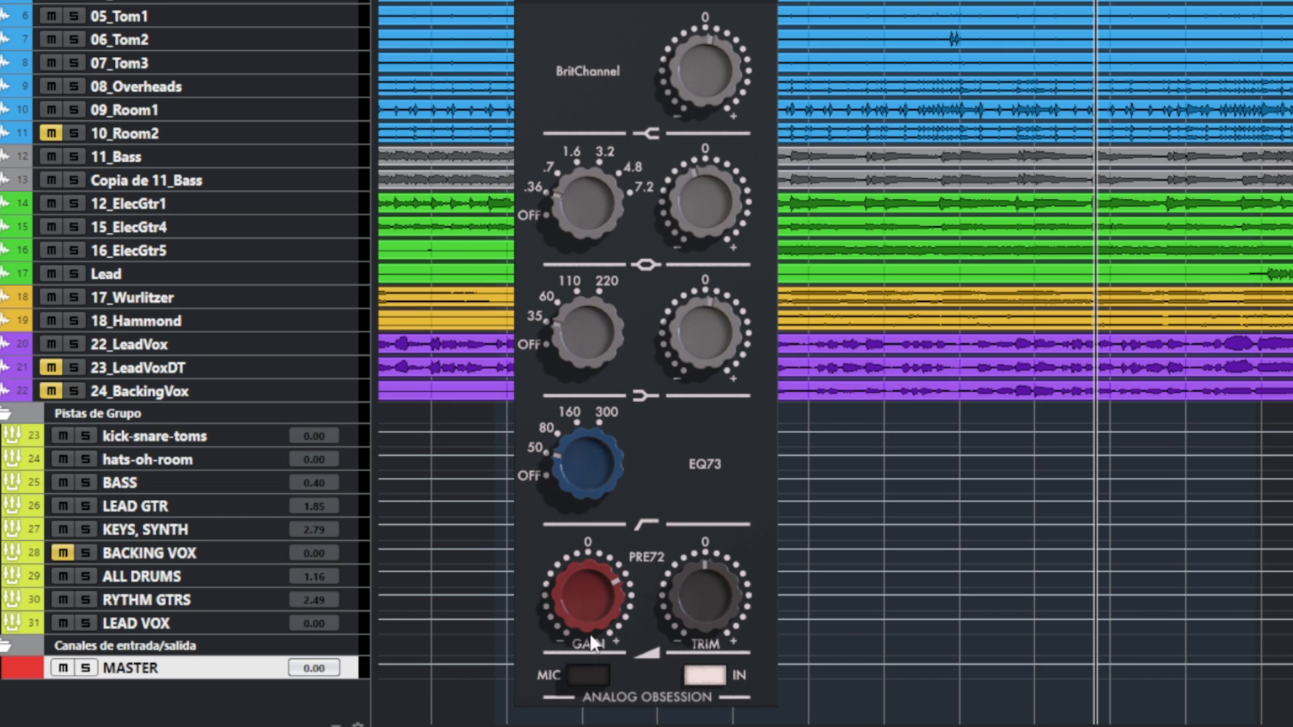
left_click_drag(583, 583, 576, 645)
left_click(585, 600)
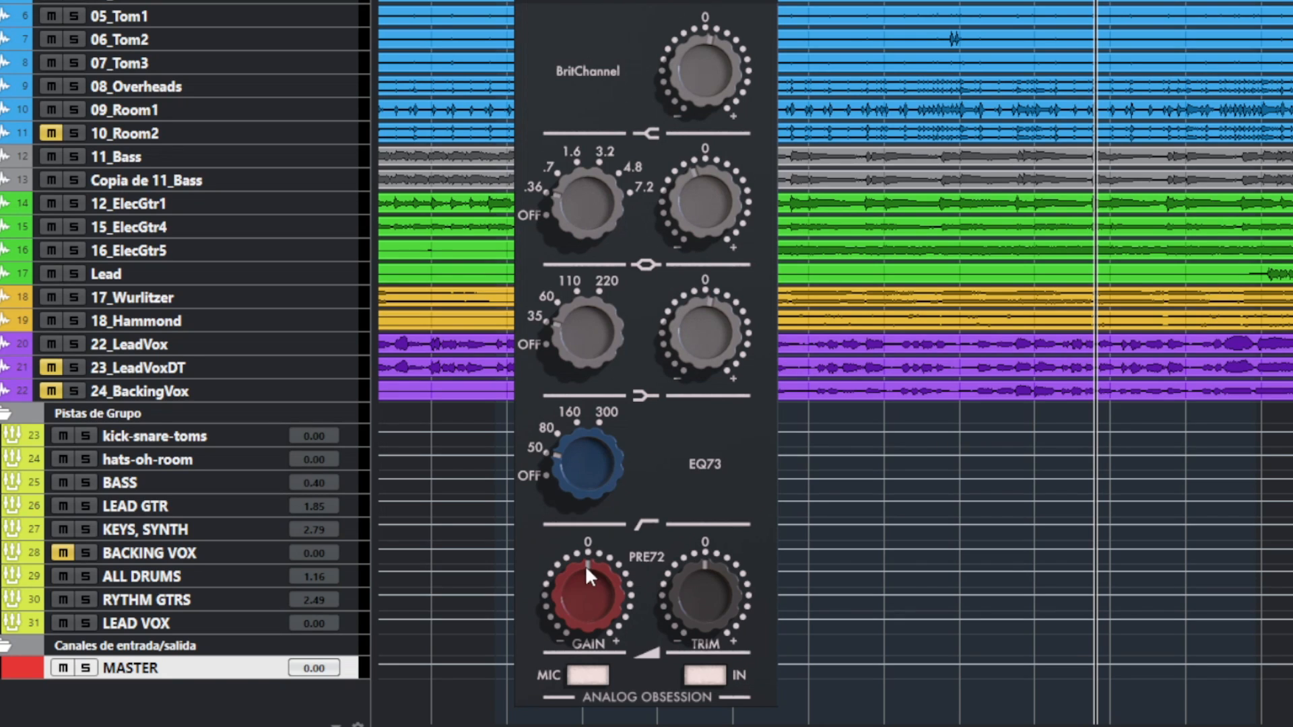
- Try a different output trim on the BritChannel and reset the trim to 0
left_click_drag(706, 564, 698, 598)
double_click(707, 600)
left_click(646, 699)
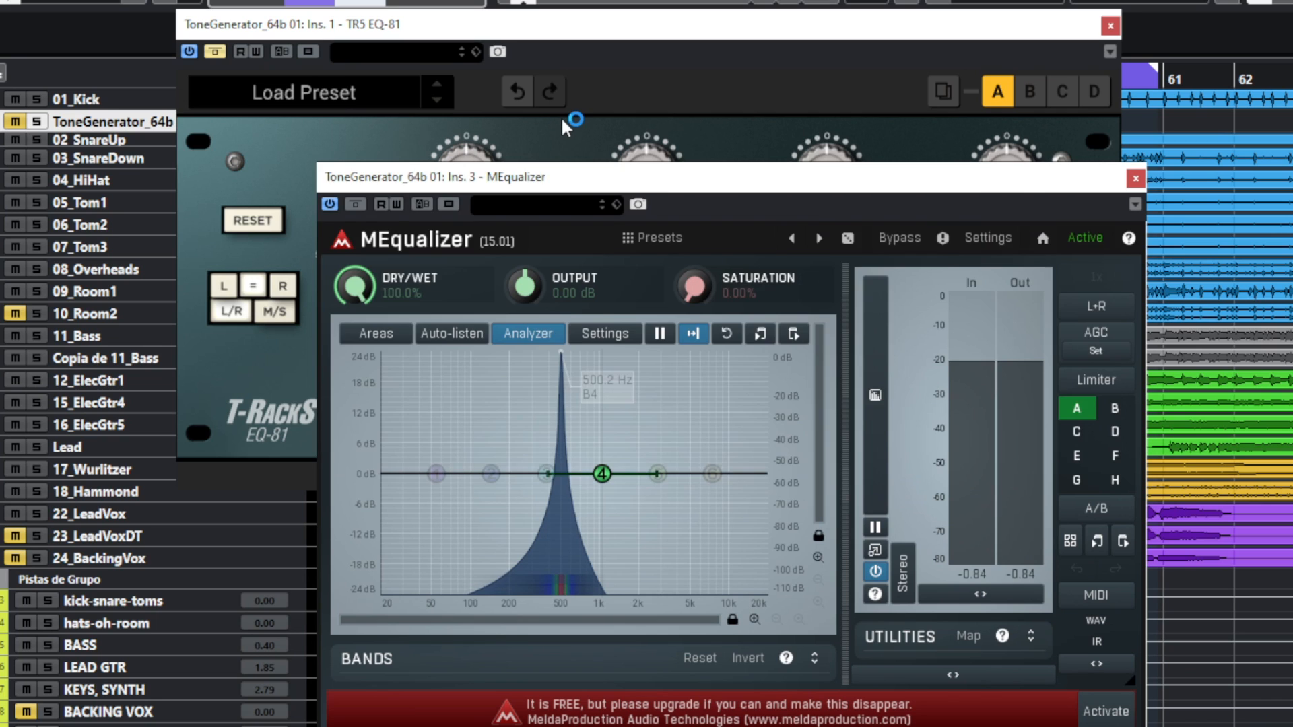
- Examine the tone generator's spectrum in MEqualizer with the EQ-81 bypassed, and take the EQ-81 out of bypass
left_click(562, 120)
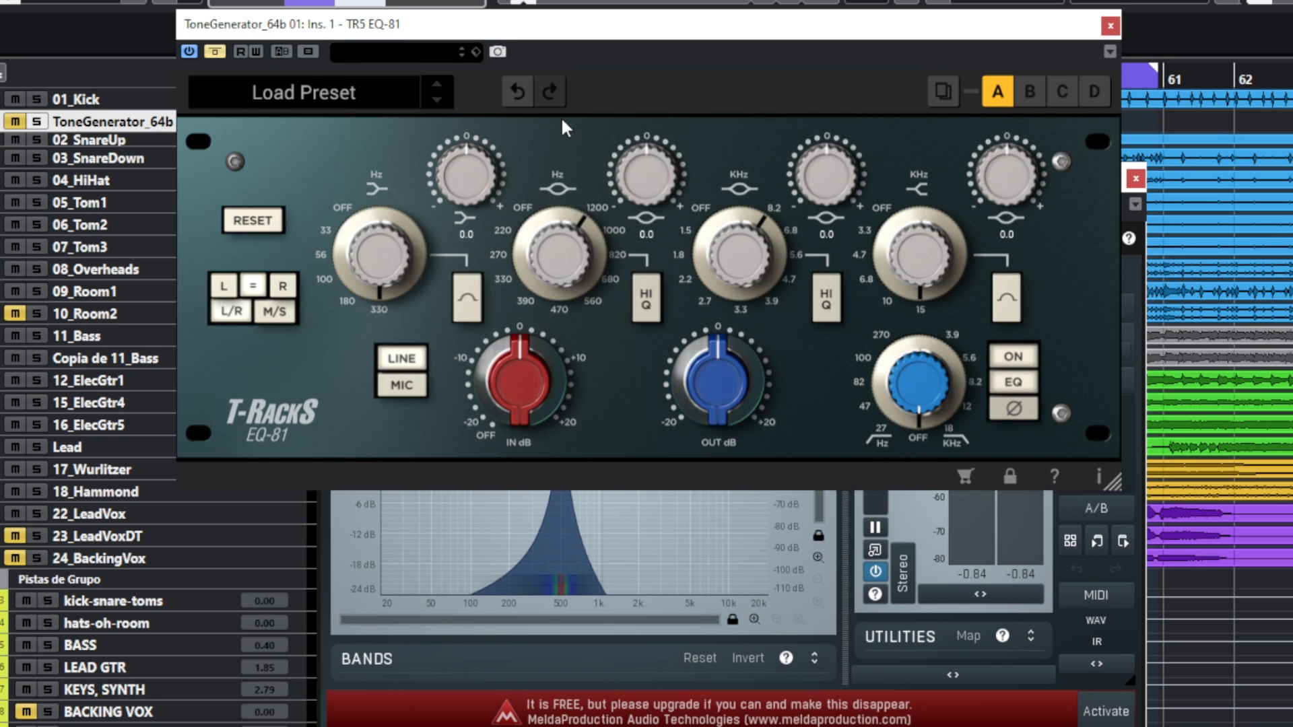
left_click(1133, 628)
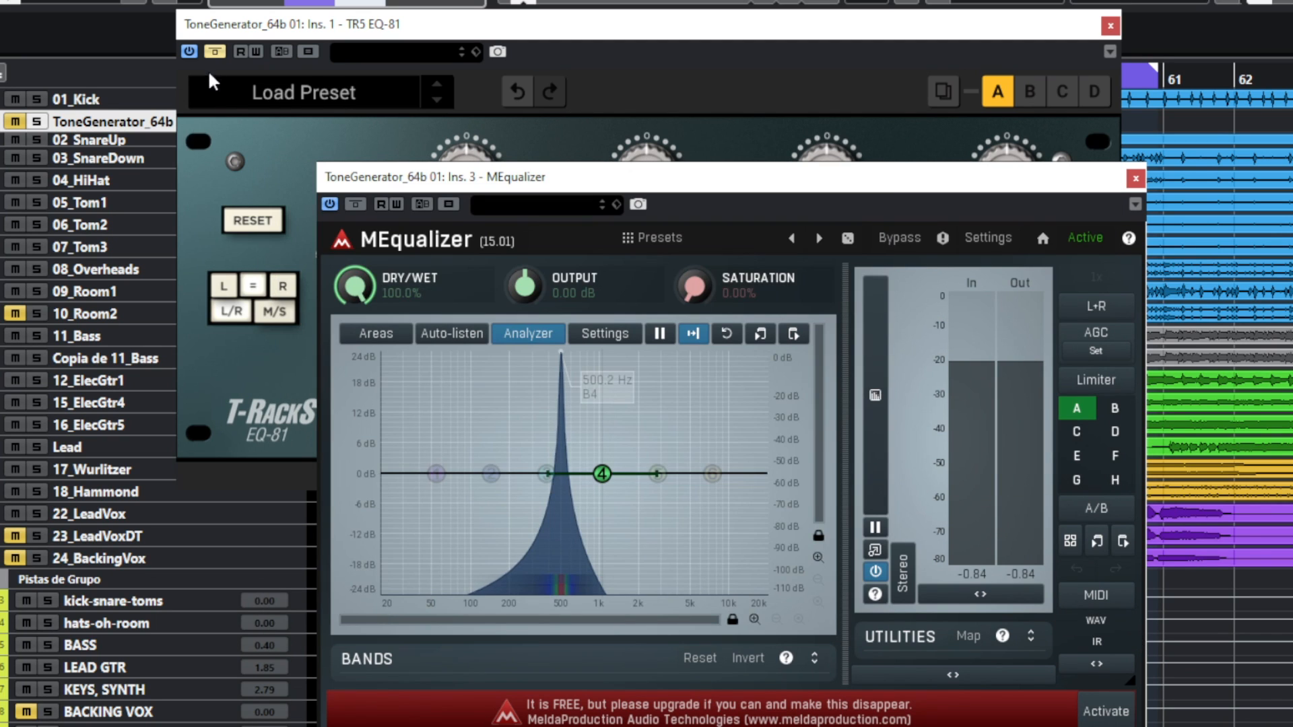
left_click(218, 52)
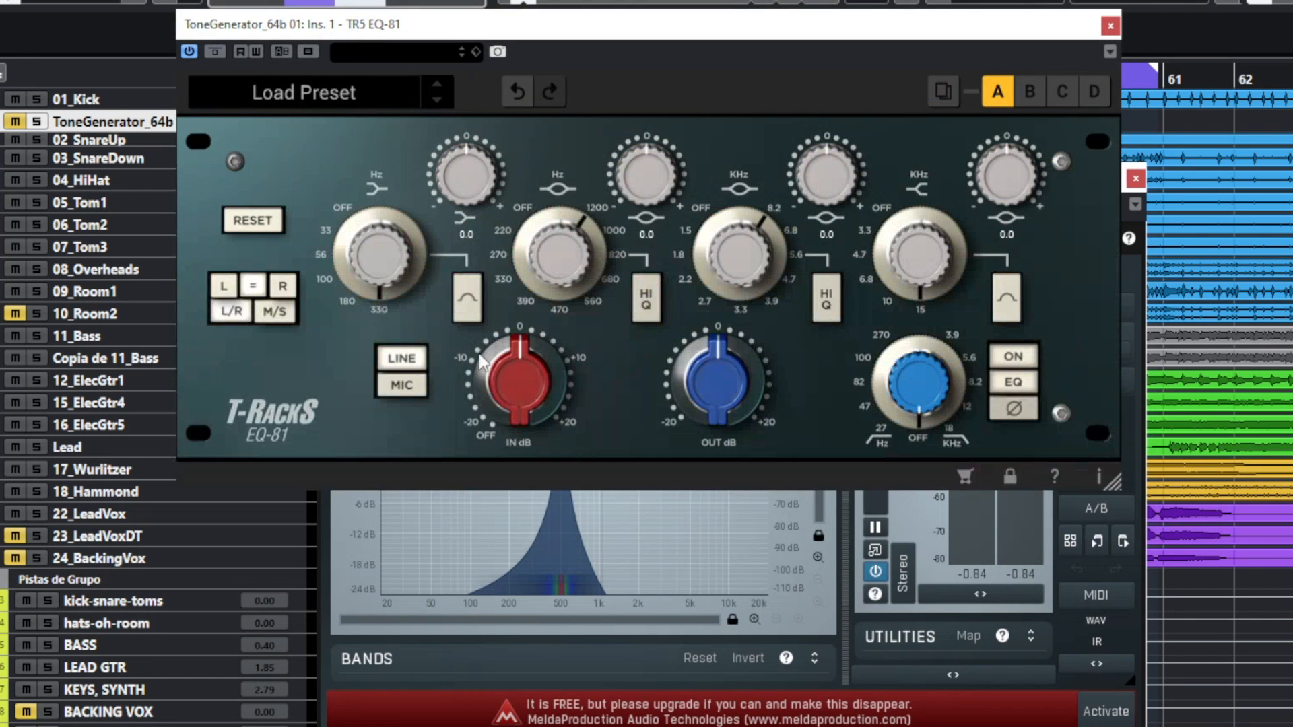
- Push the EQ-81's input gain to examine its harmonics in the analyzer, reset the gain to 0, and close the EQ-81
left_click_drag(502, 395, 521, 321)
left_click(702, 564)
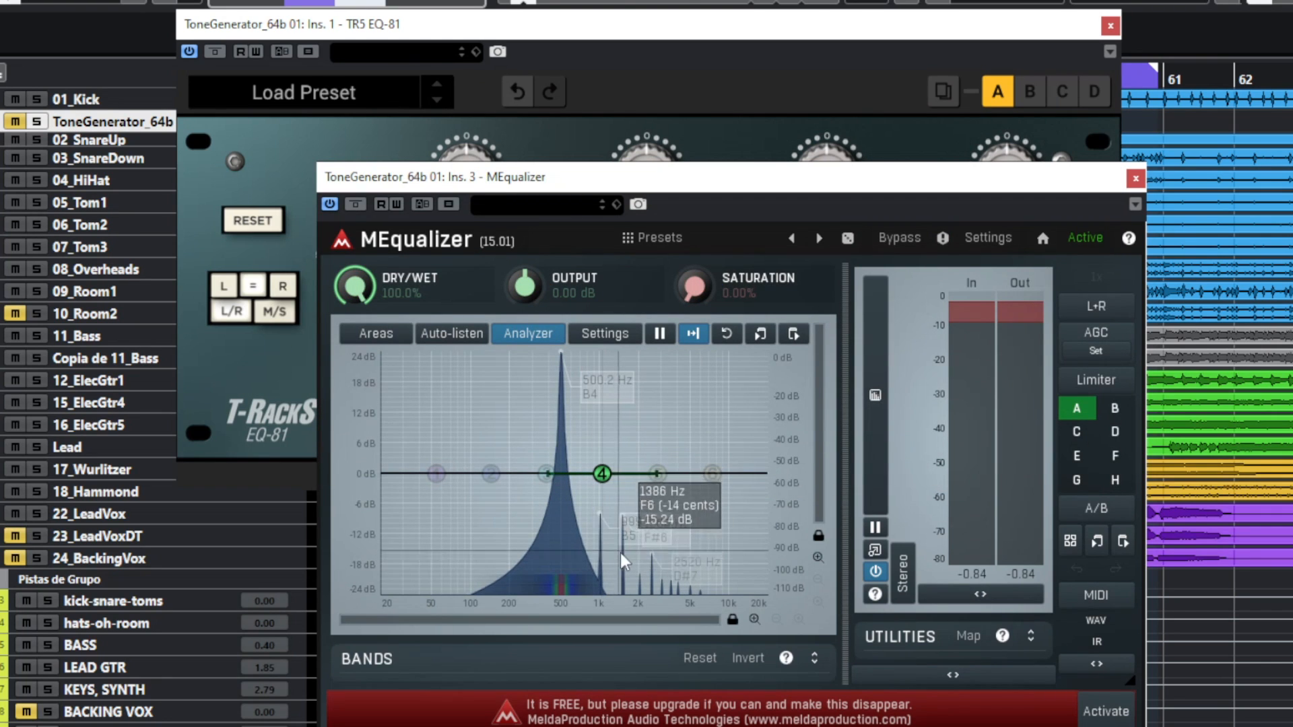
left_click(358, 155)
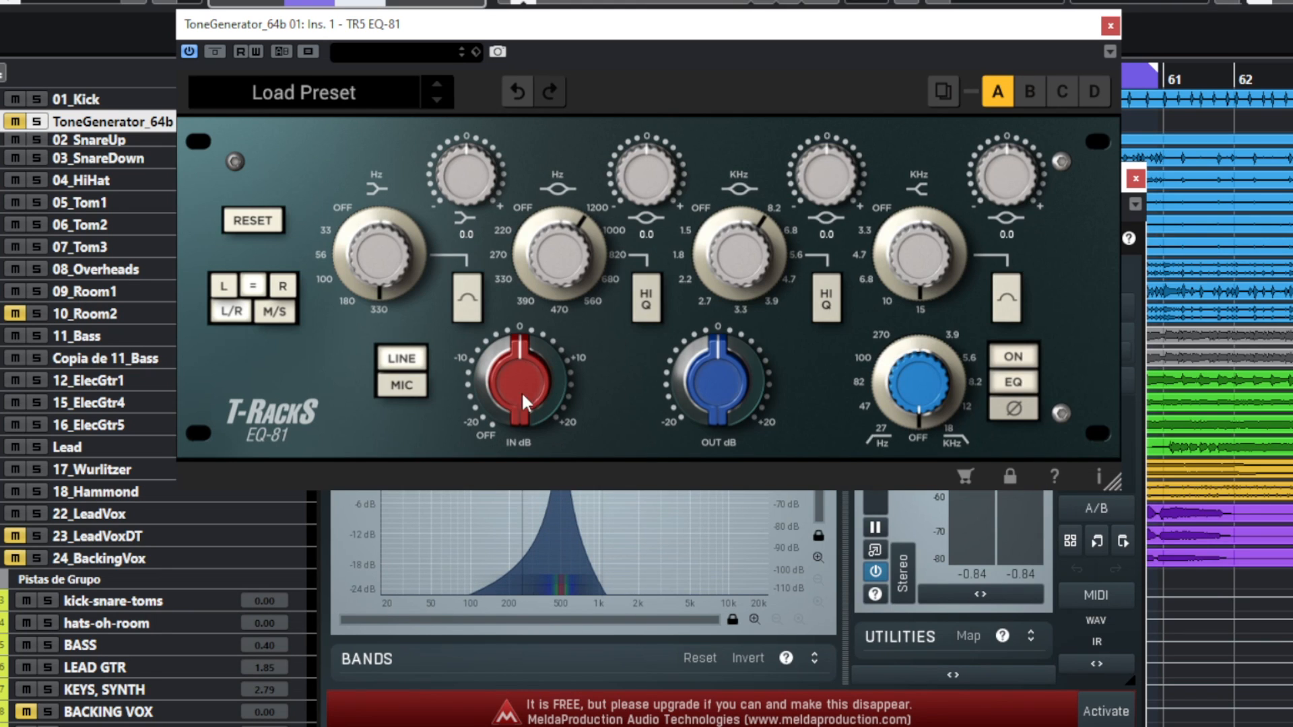
left_click(1110, 26)
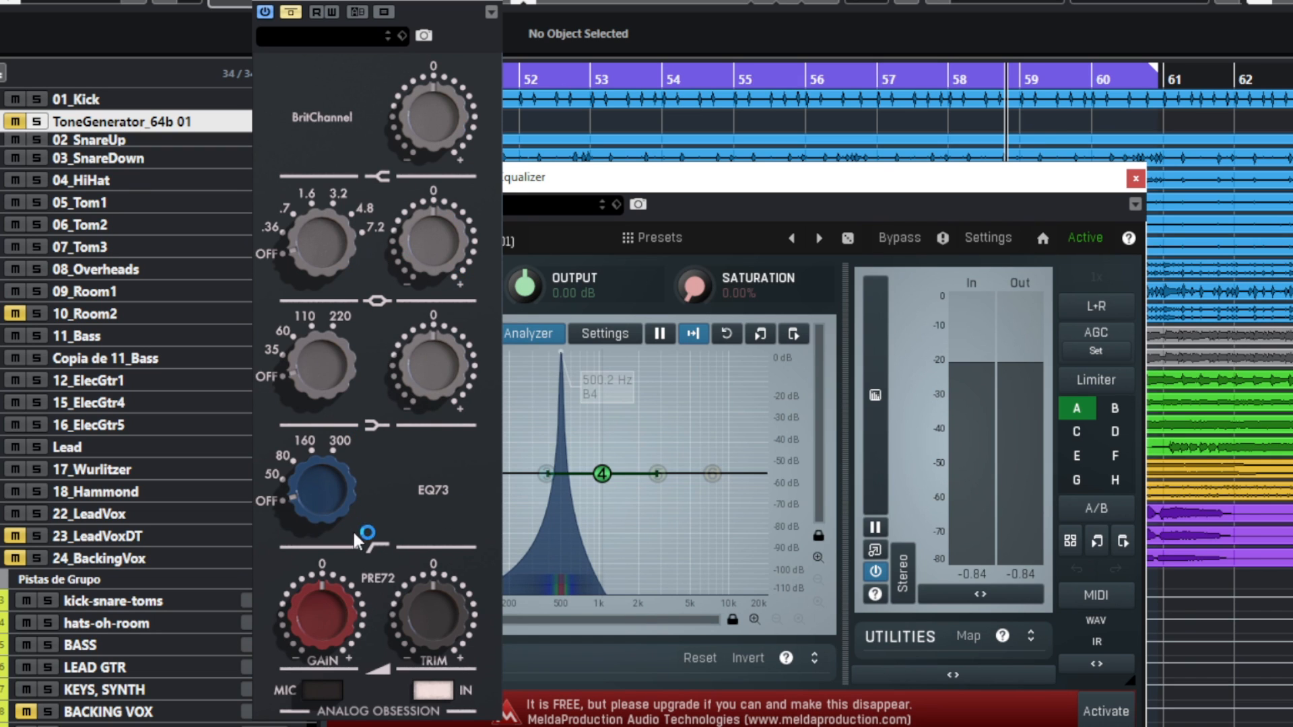
- Take the BritChannel out of bypass and test higher preamp gain against the analyzer before resetting it to 0
left_click(288, 13)
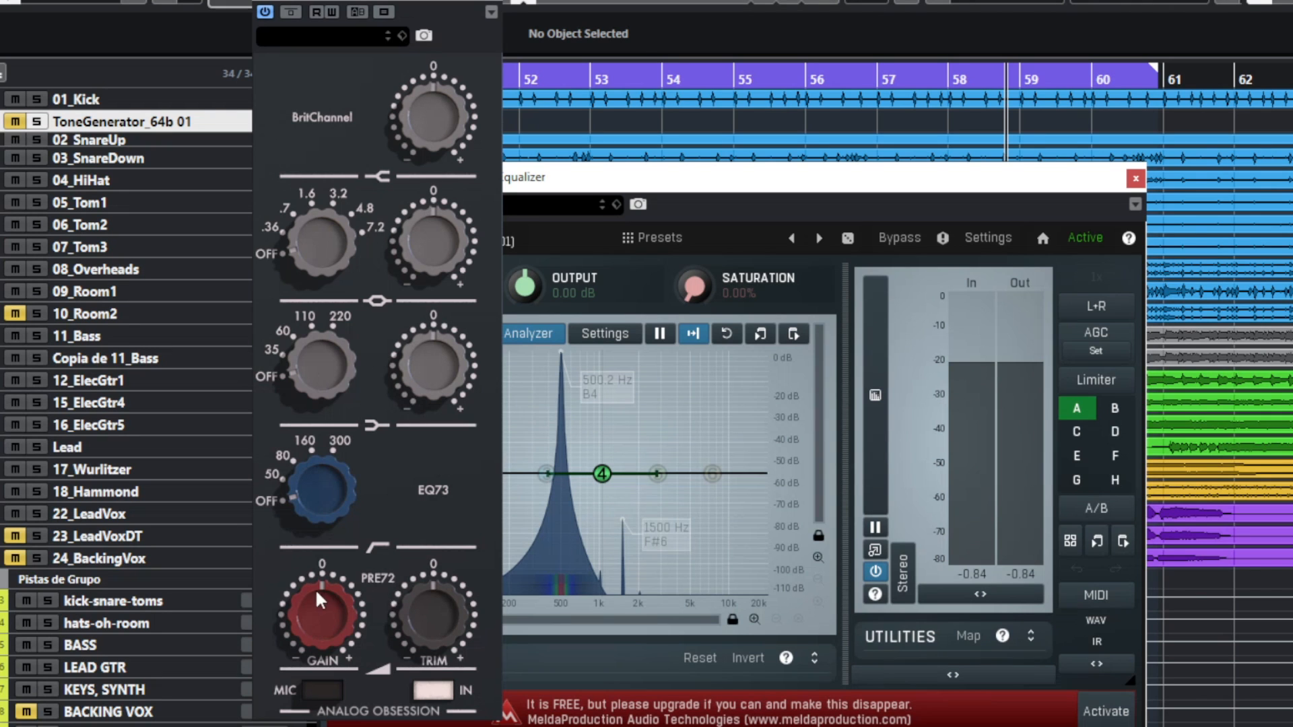
left_click_drag(321, 625, 324, 564)
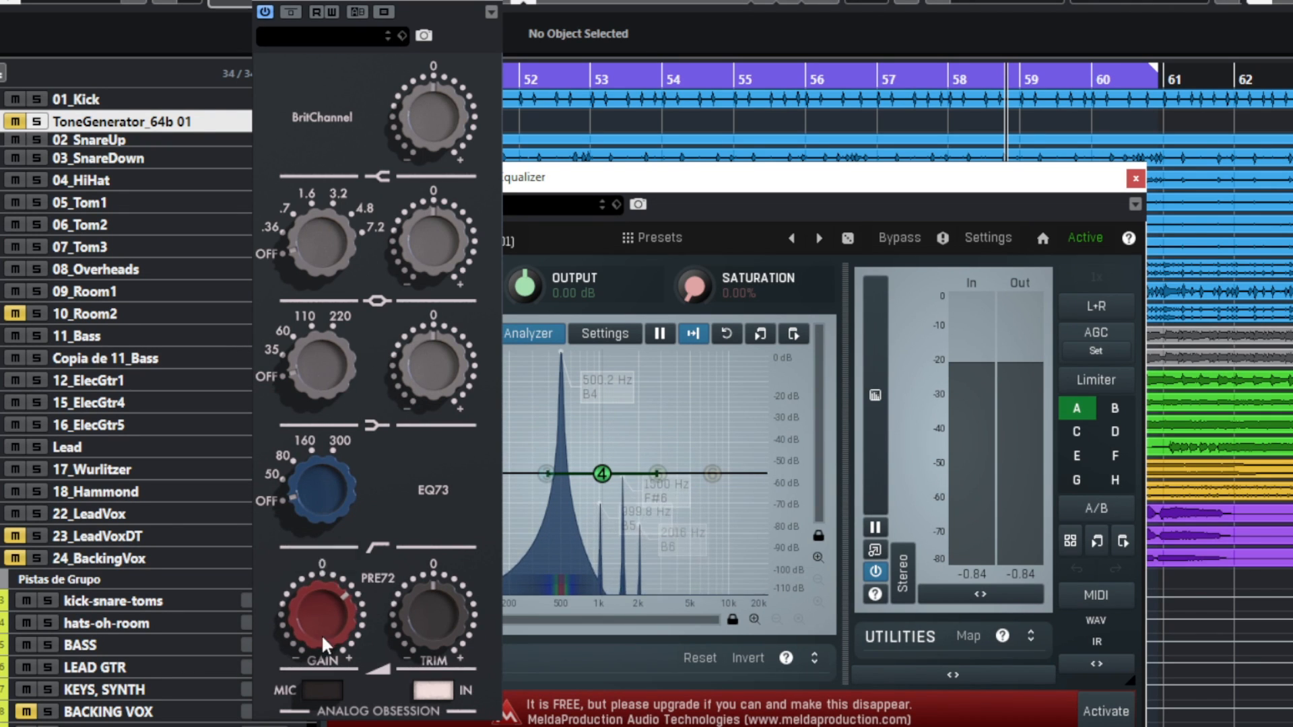
left_click_drag(315, 625, 345, 483)
double_click(338, 598)
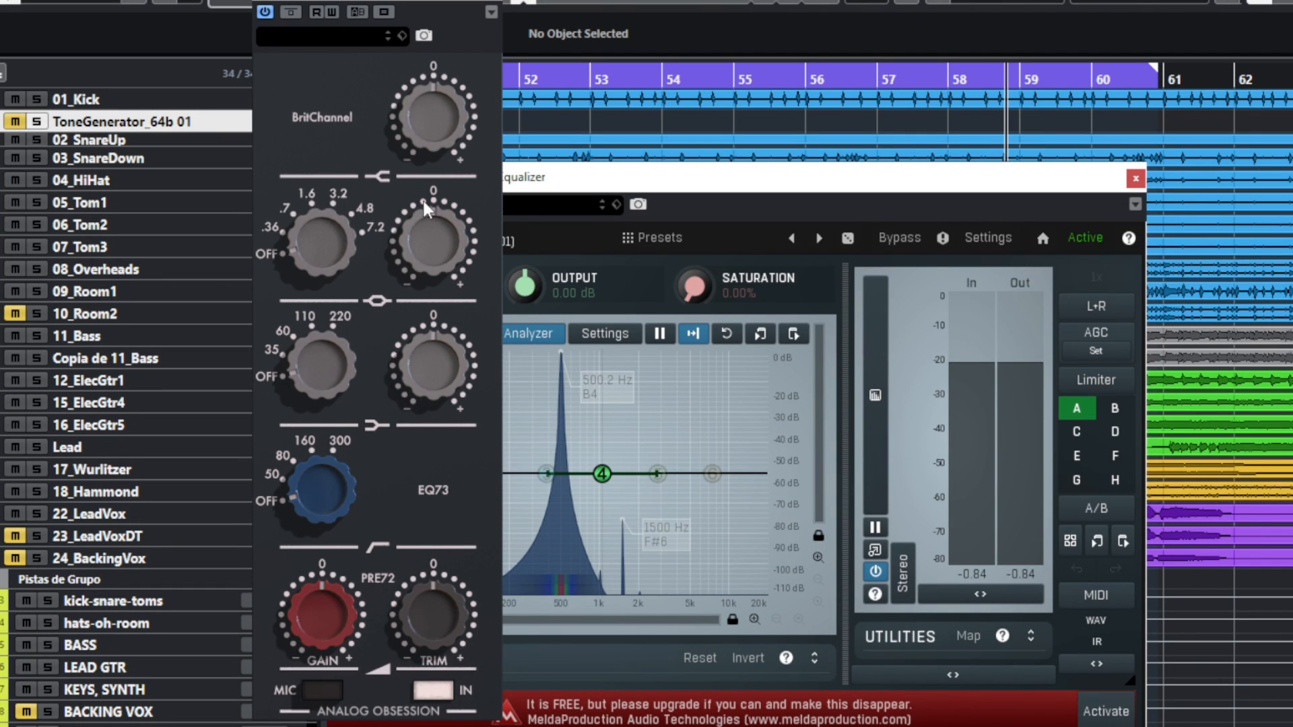
left_click(496, 3)
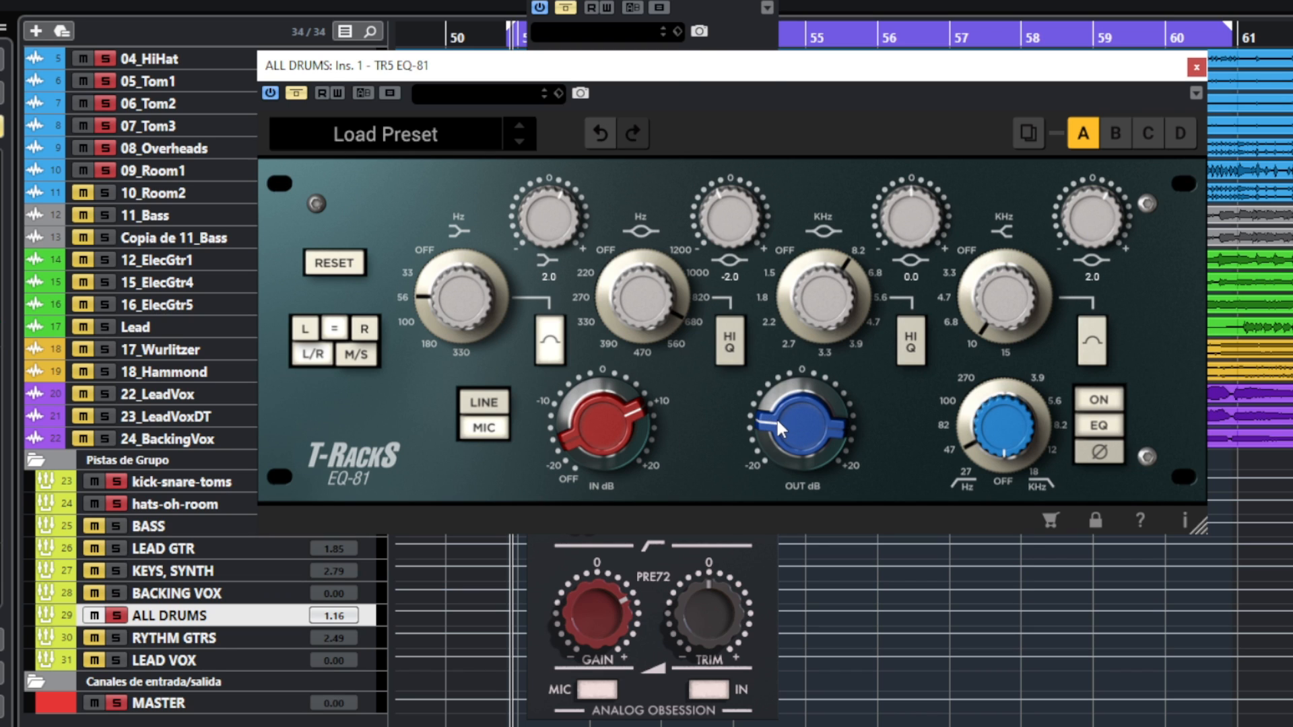
- Compare the EQ-81 and BritChannel settings on the ALL DRUMS group by alternating between the two plugins
left_click(758, 554)
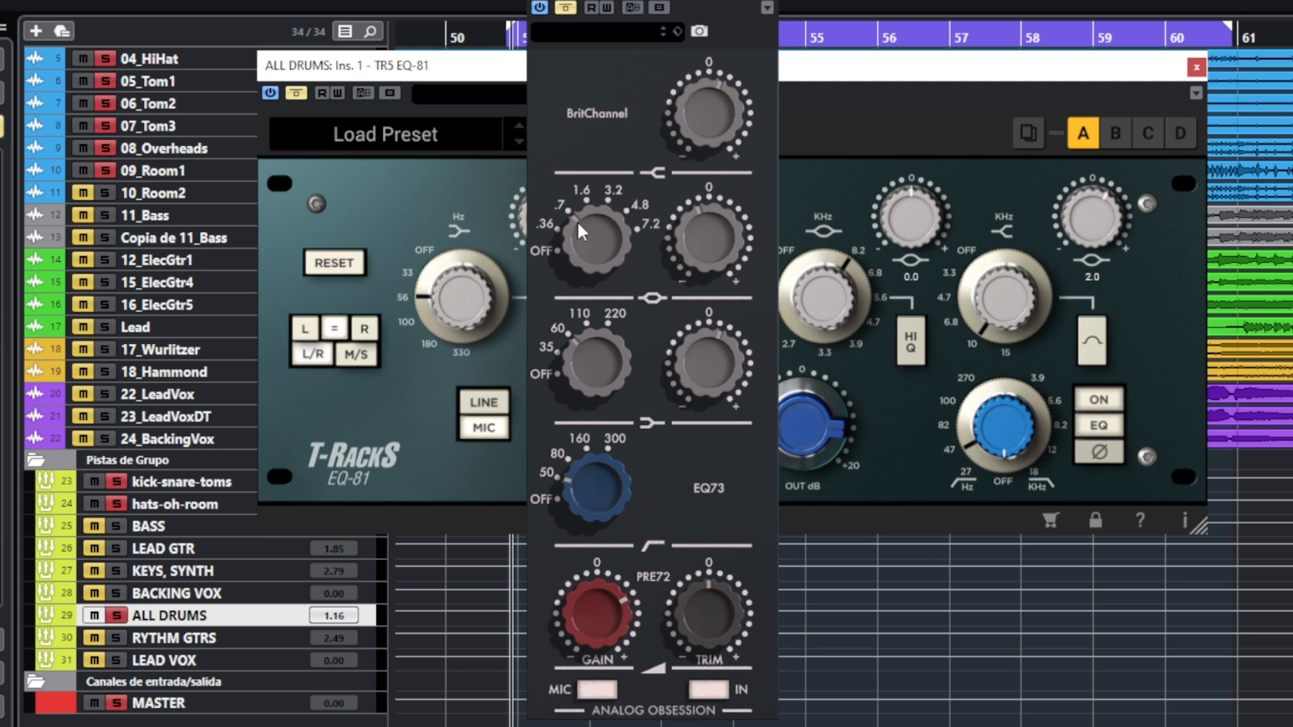
left_click(518, 274)
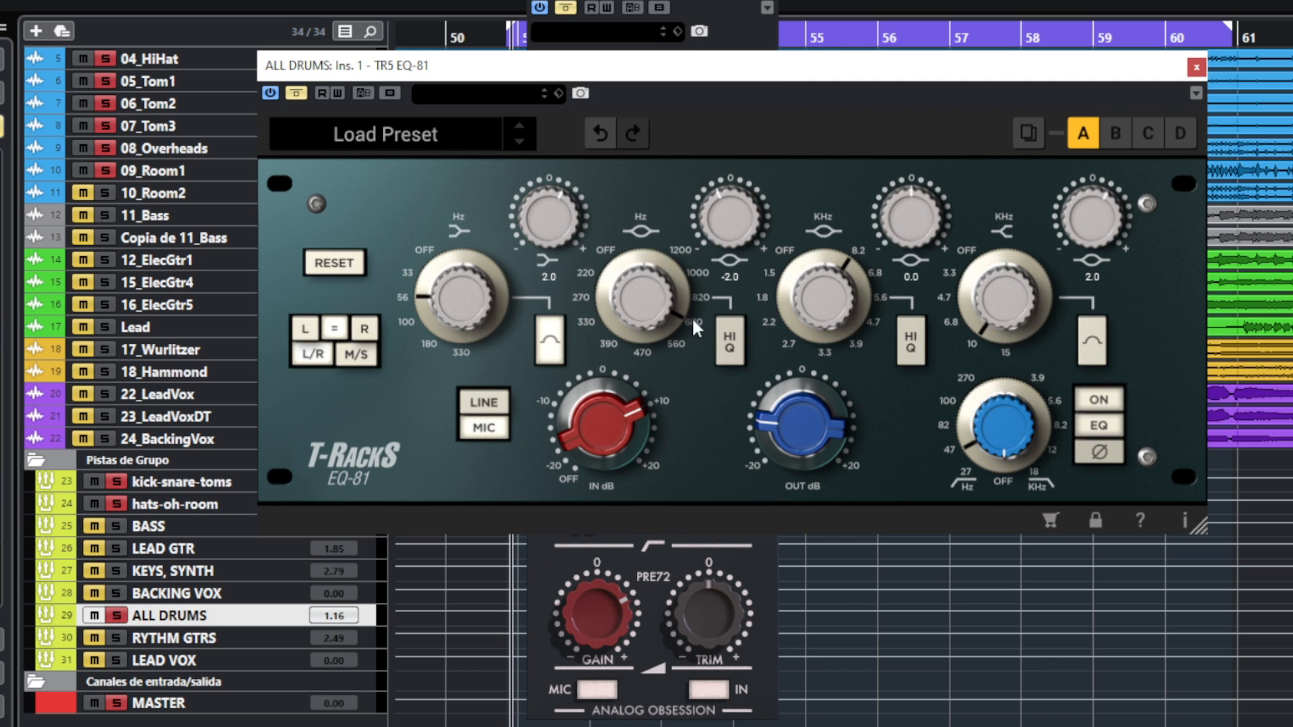
left_click(741, 544)
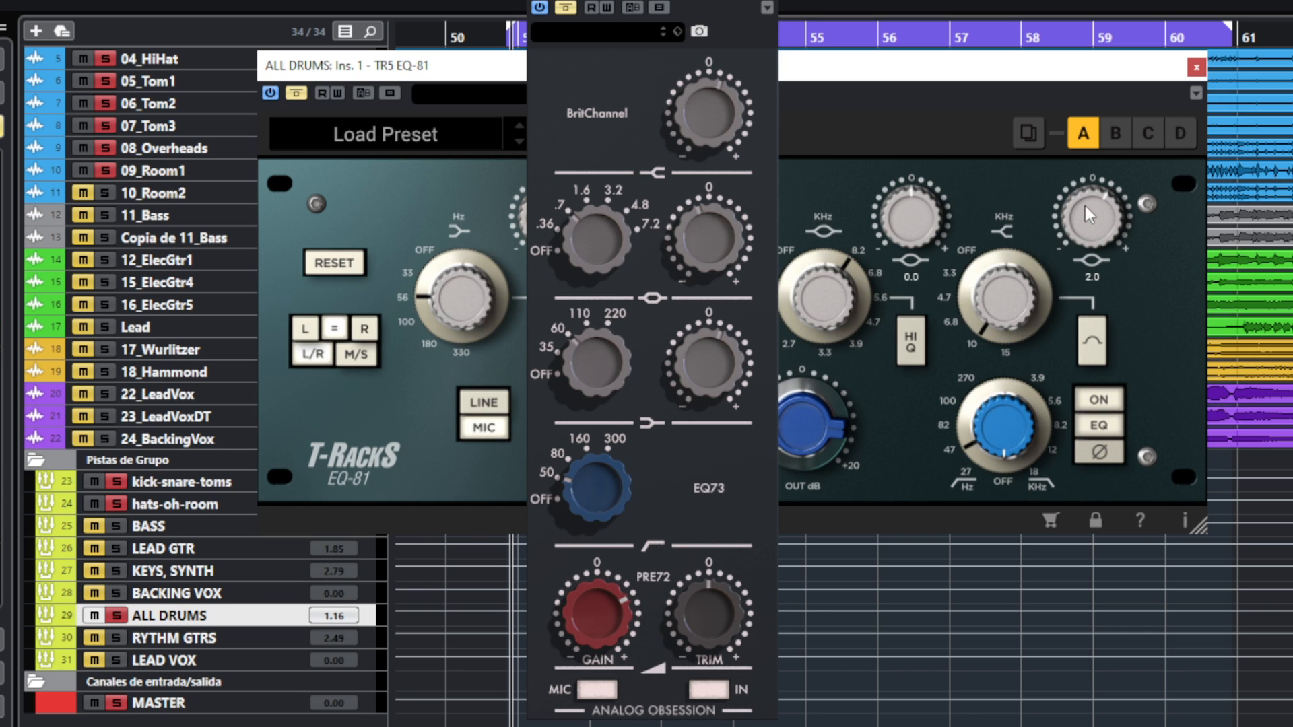
- Play the drums and compare the EQ-81 on ALL DRUMS bypassed and active, ending with it active
key("space")
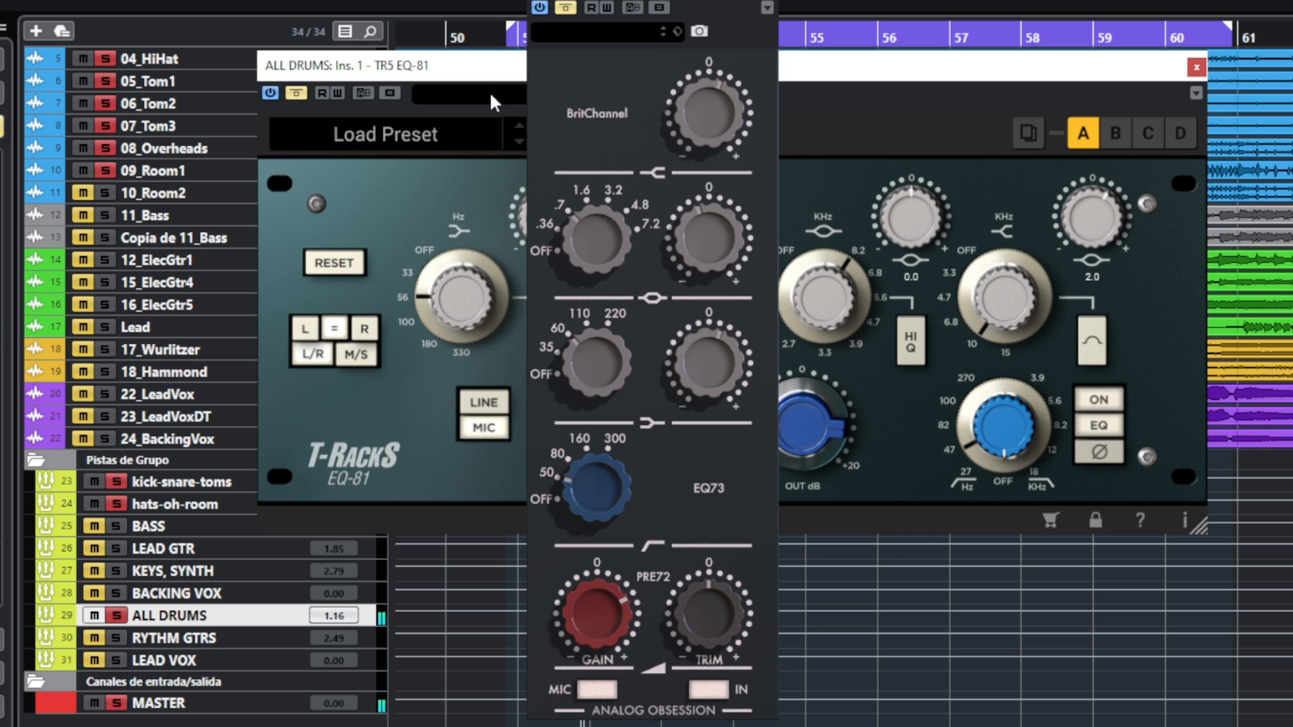
left_click(297, 94)
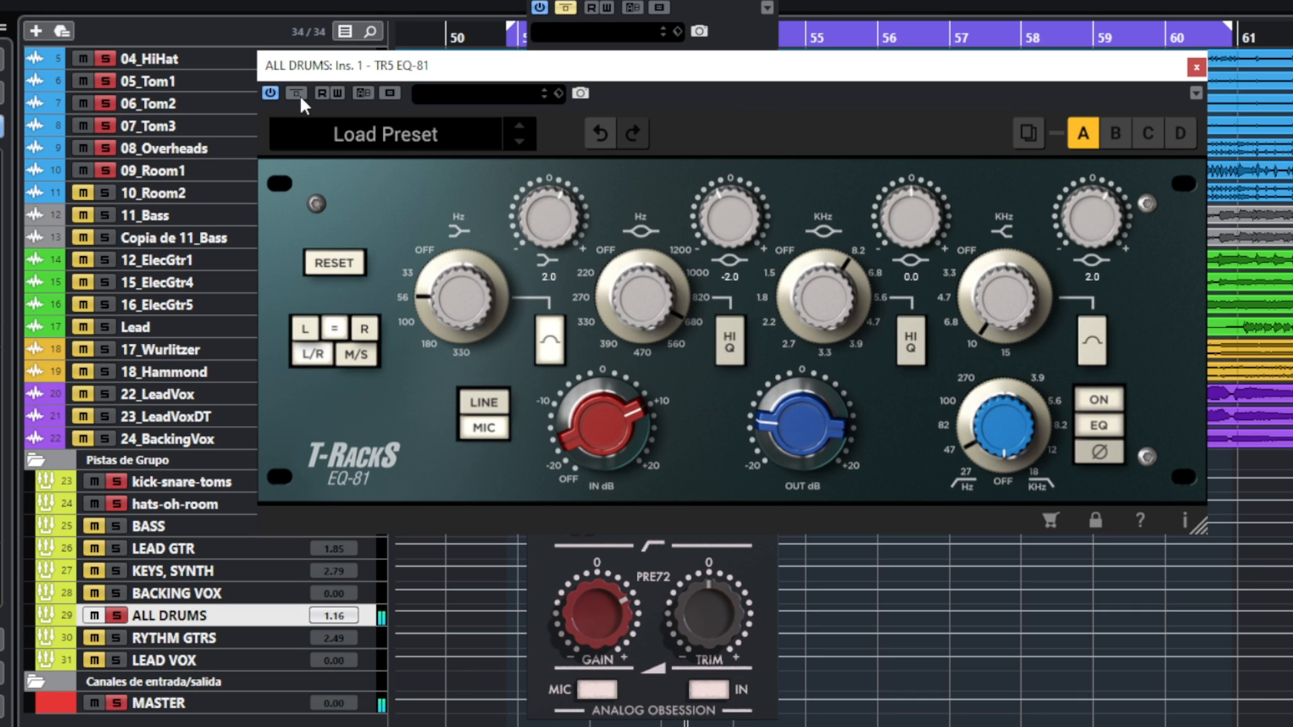
left_click(300, 95)
left_click(299, 94)
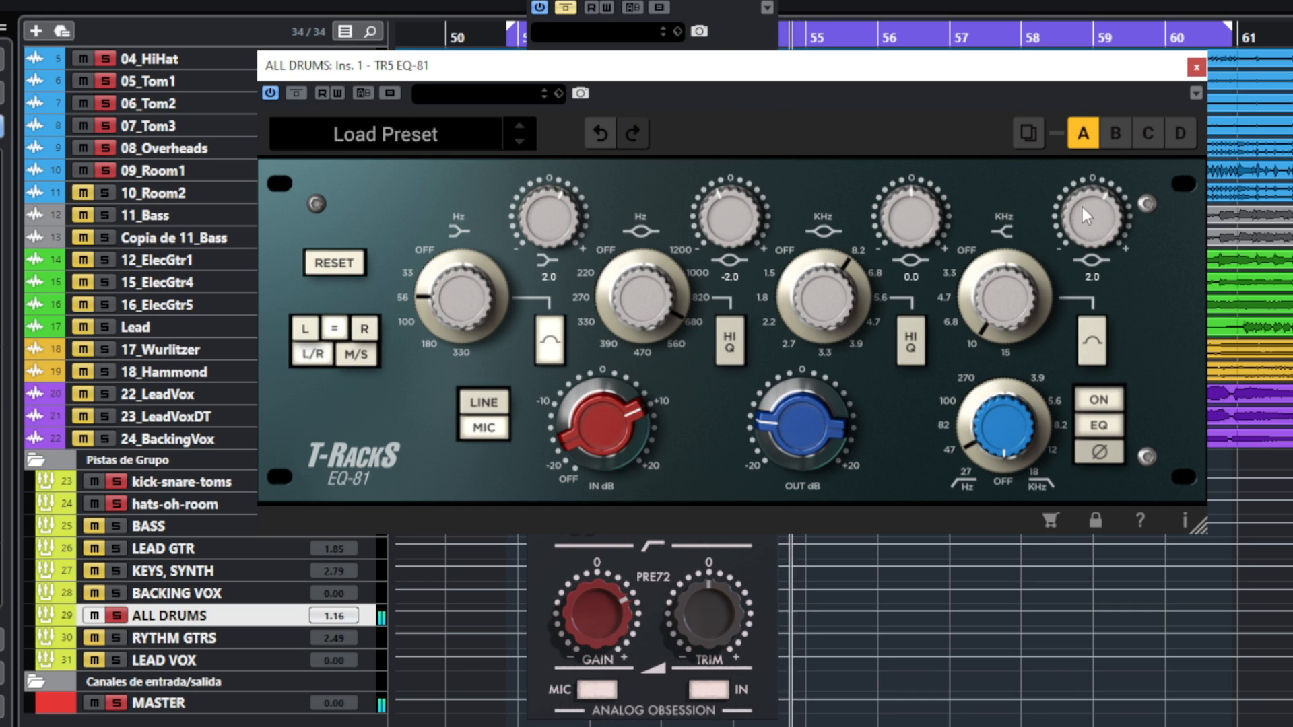
- Bring the BritChannel on ALL DRUMS to the front and compare the drums with it active and bypassed
left_click_drag(1081, 207, 1086, 196)
left_click_drag(1095, 118, 1084, 208)
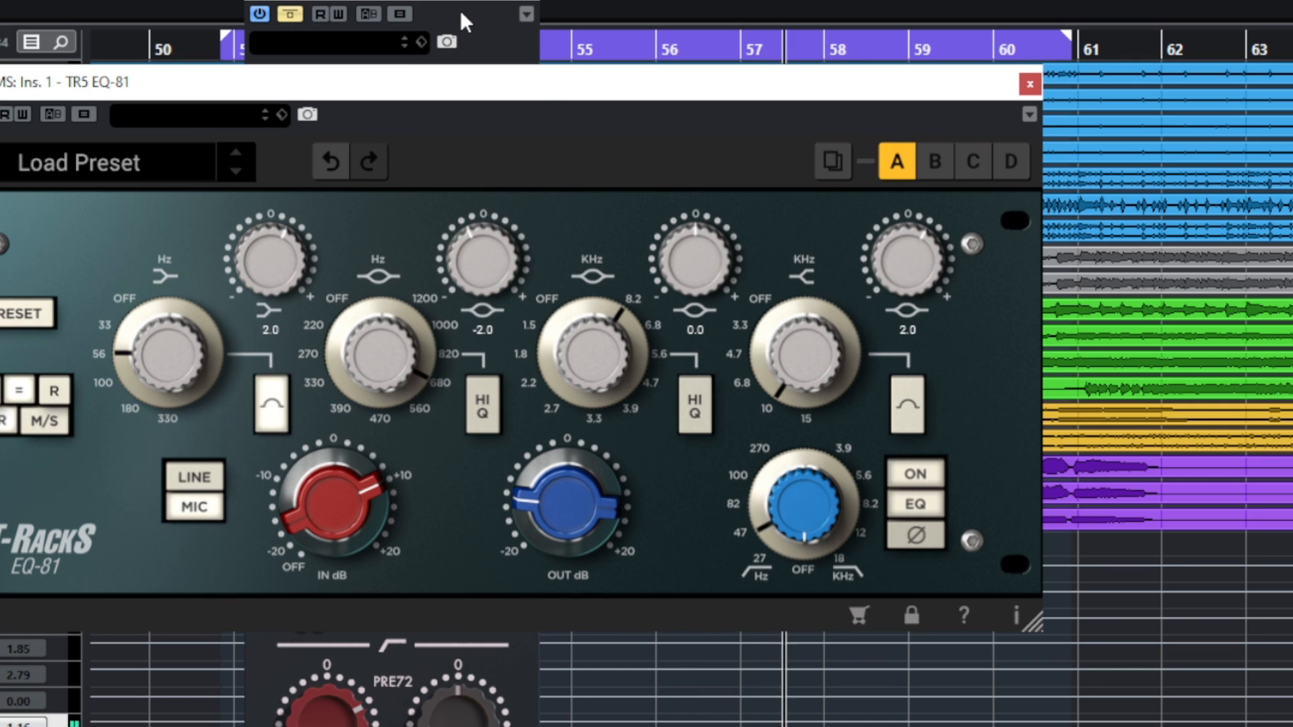
left_click(565, 9)
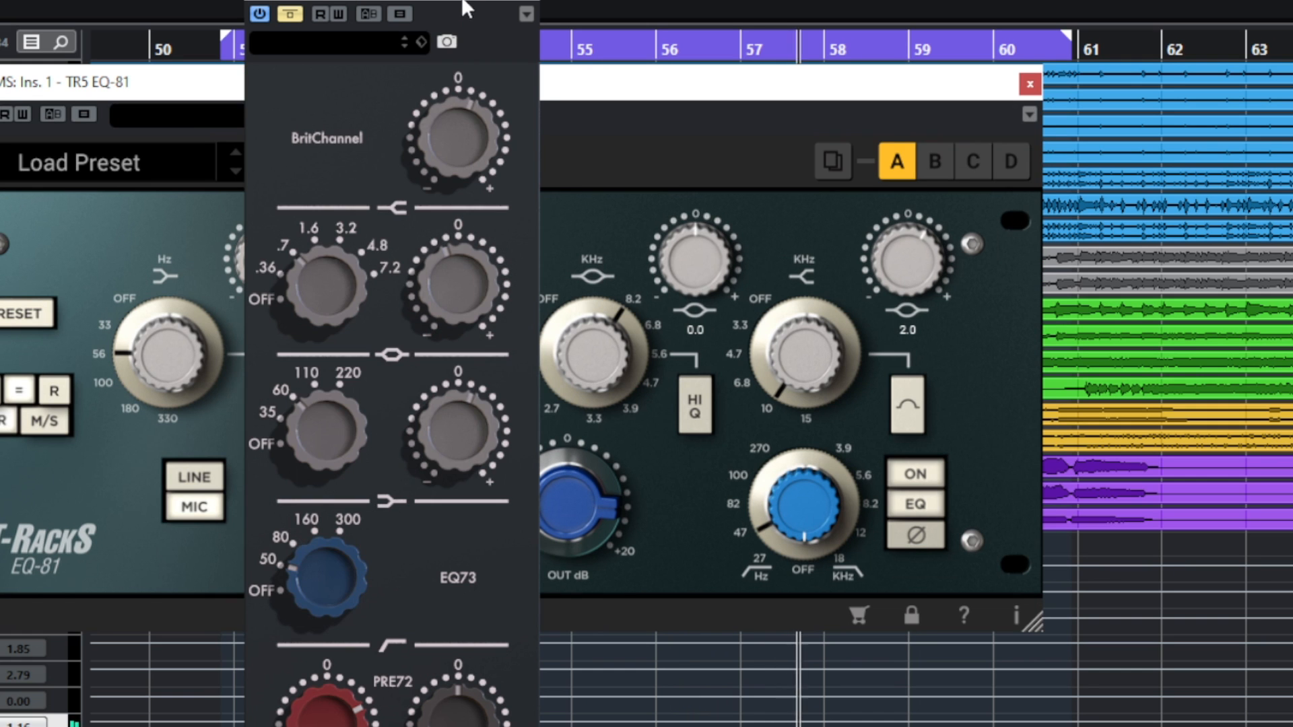
left_click(288, 14)
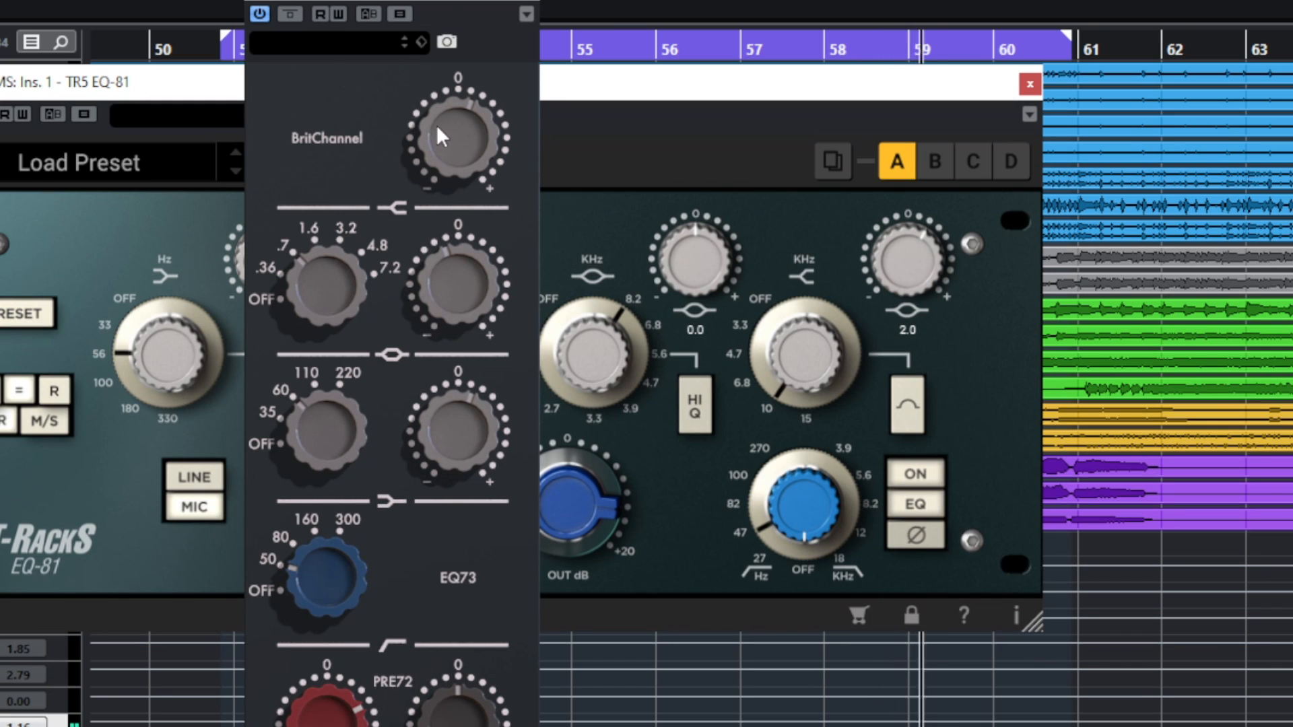
mouse_move(436, 124)
left_mouse_down()
mouse_move(450, 3)
mouse_move(418, 124)
left_mouse_up()
left_click(291, 15)
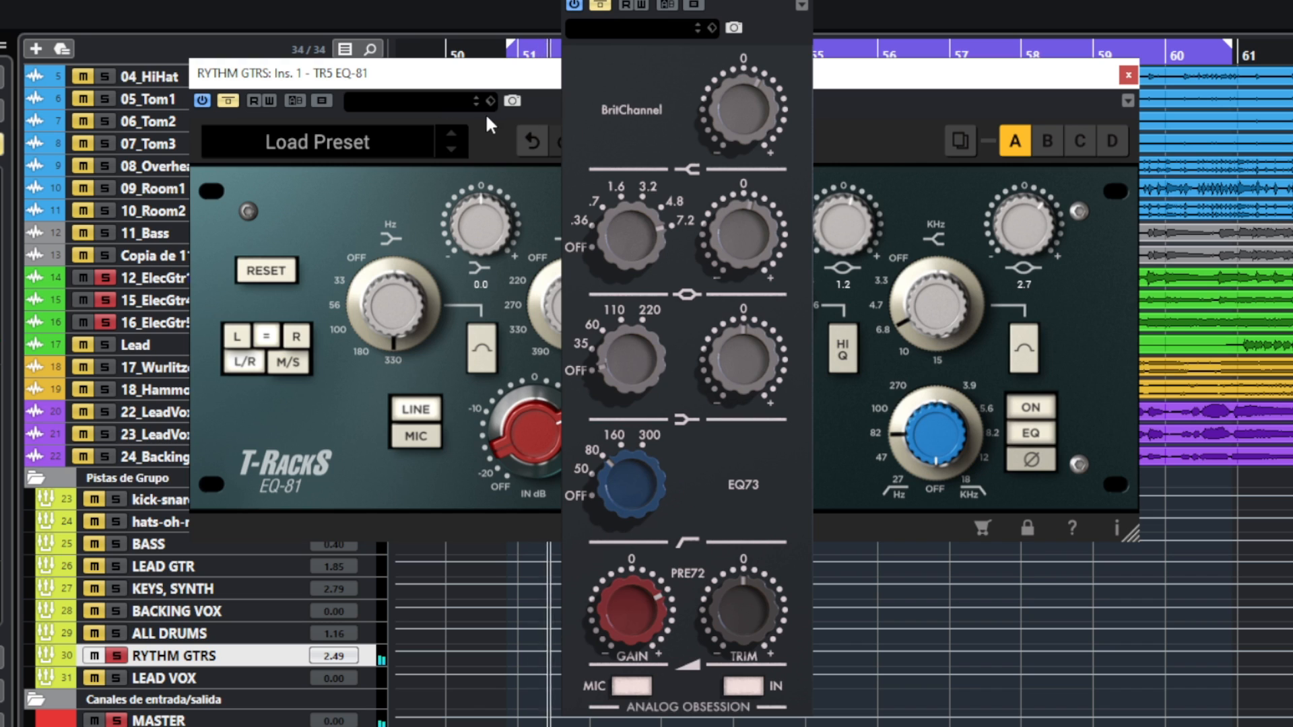
- On RYTHM GTRS, audition the EQ-81 and the BritChannel in turn, each active and bypassed
left_click(231, 100)
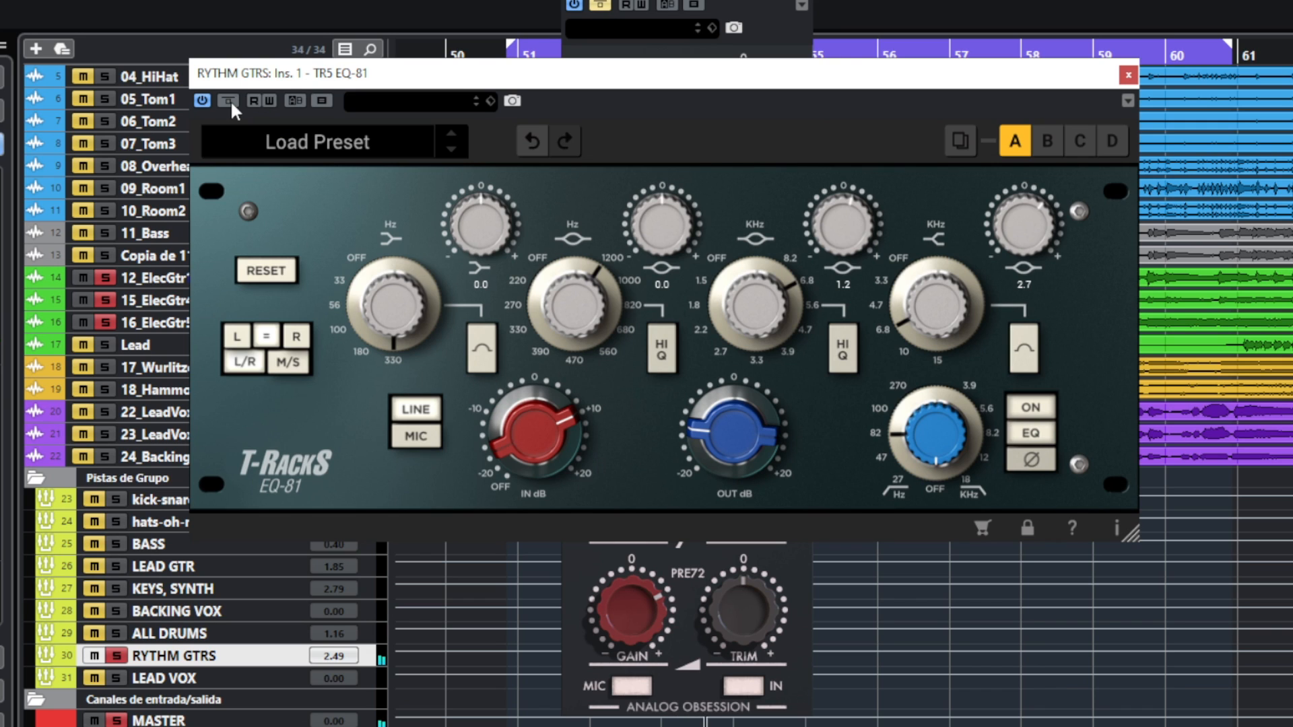
left_click(229, 101)
left_click(597, 9)
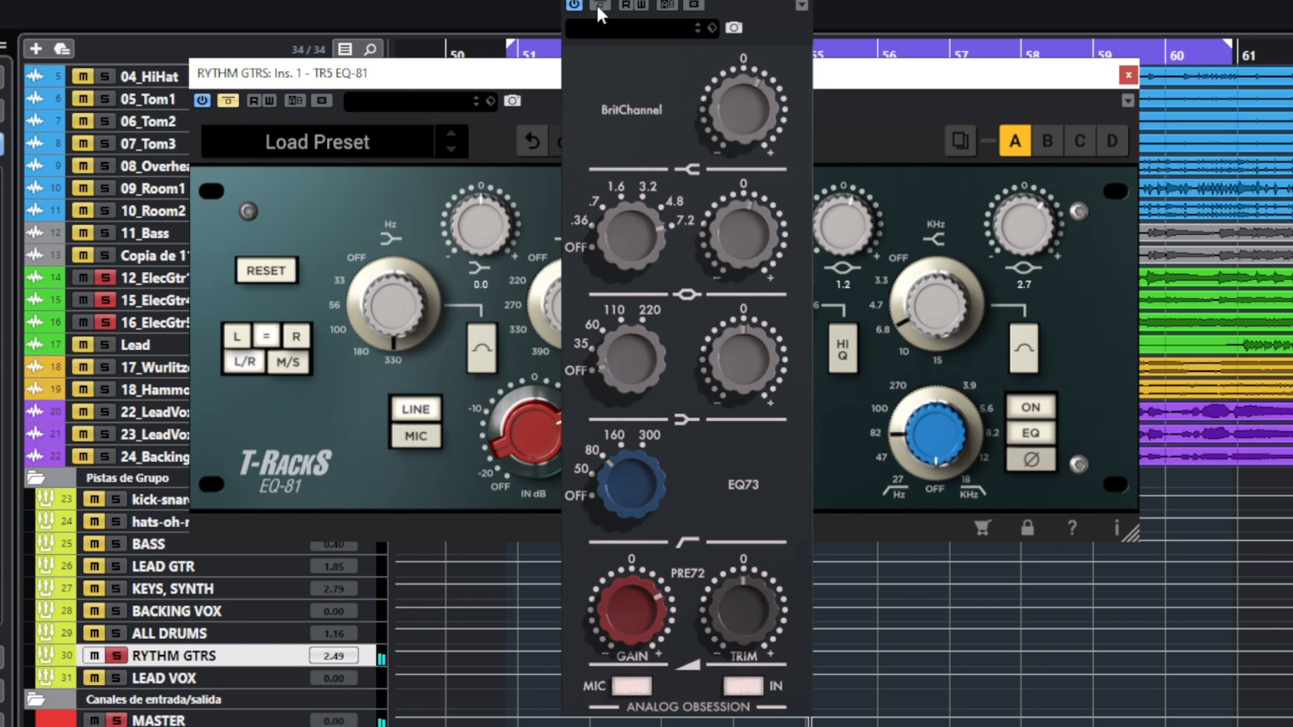
left_click(597, 6)
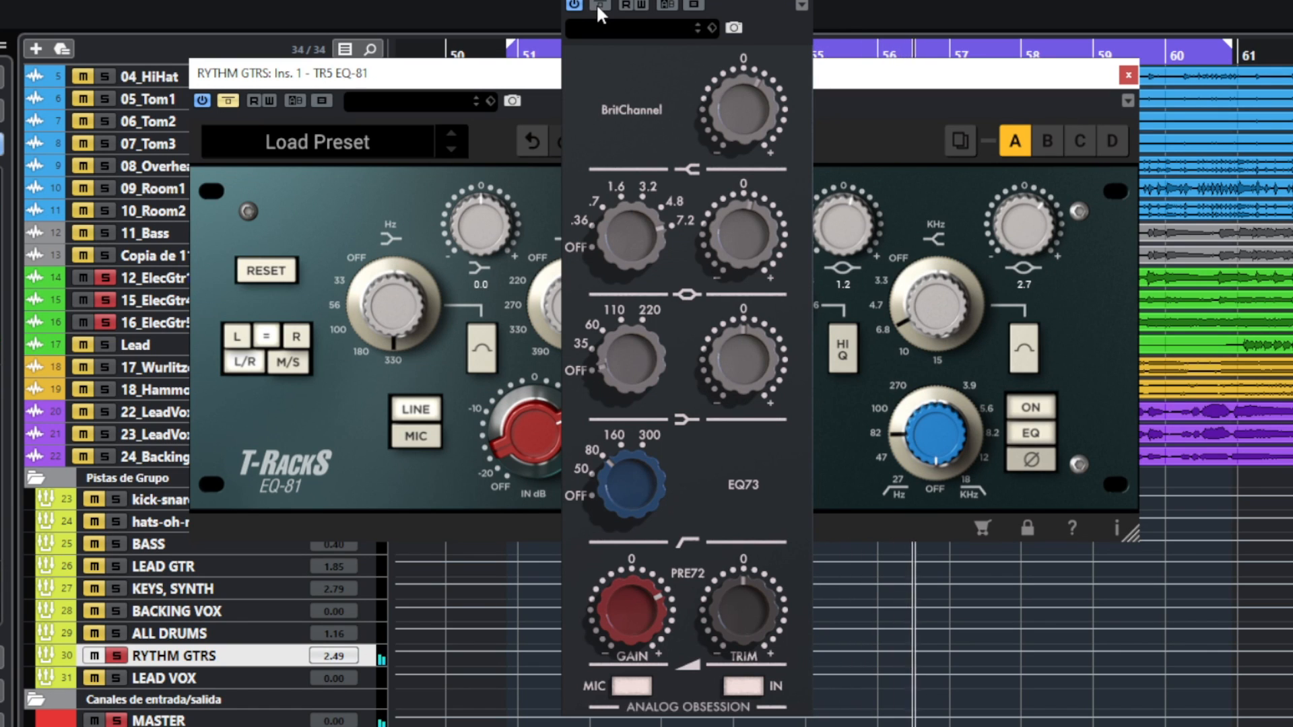
left_click(598, 6)
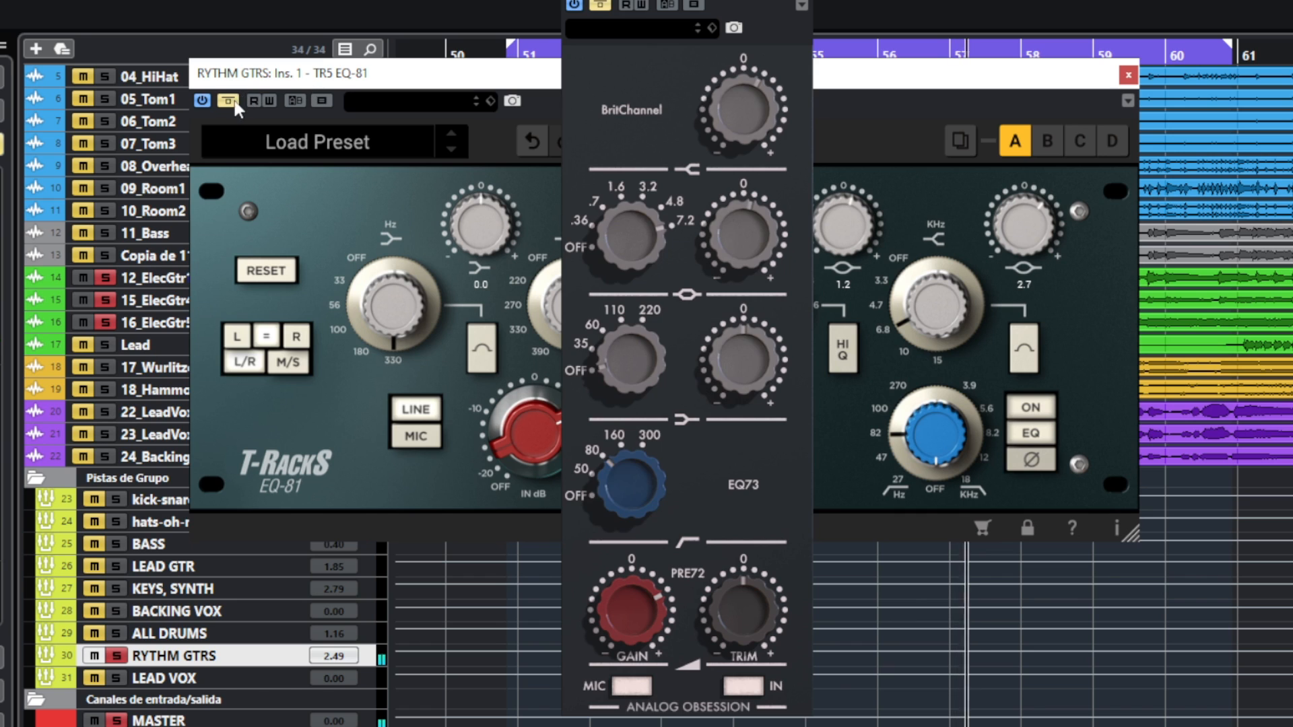
- Return to the EQ-81 on RYTHM GTRS and alternate it between active and bypassed to compare the guitar sound
left_click(229, 101)
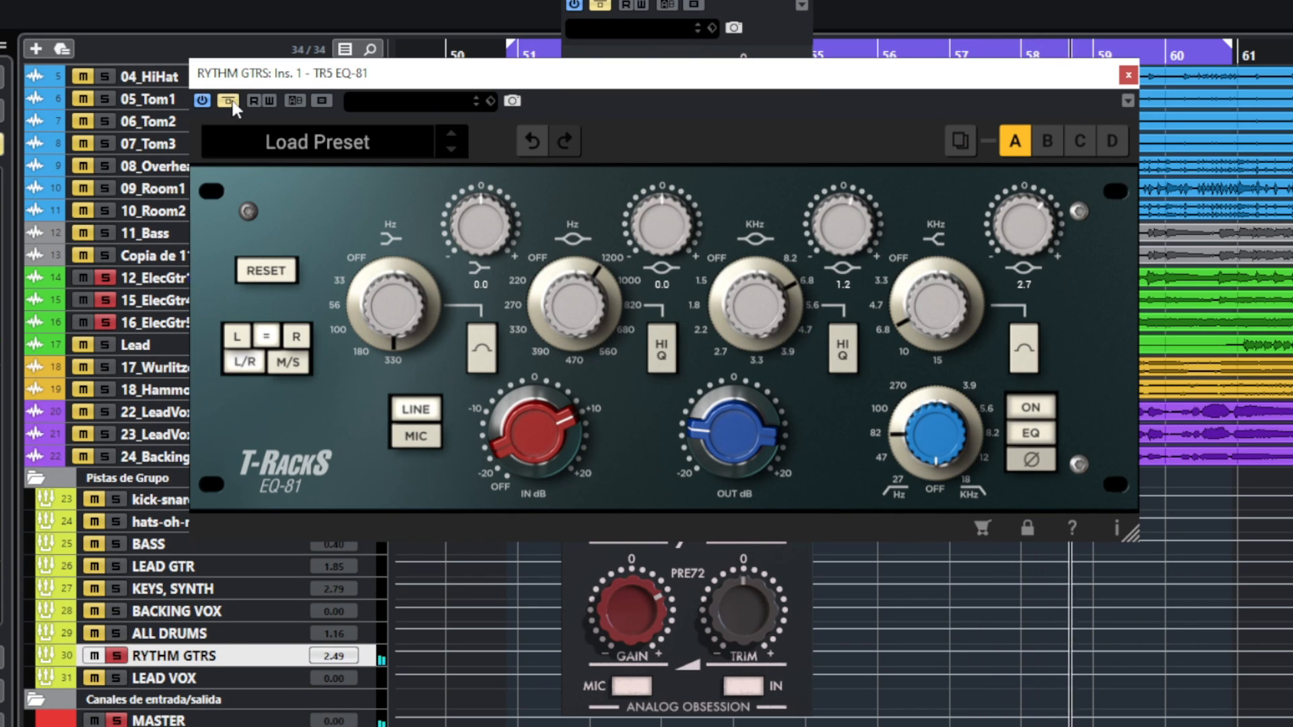
left_click(229, 100)
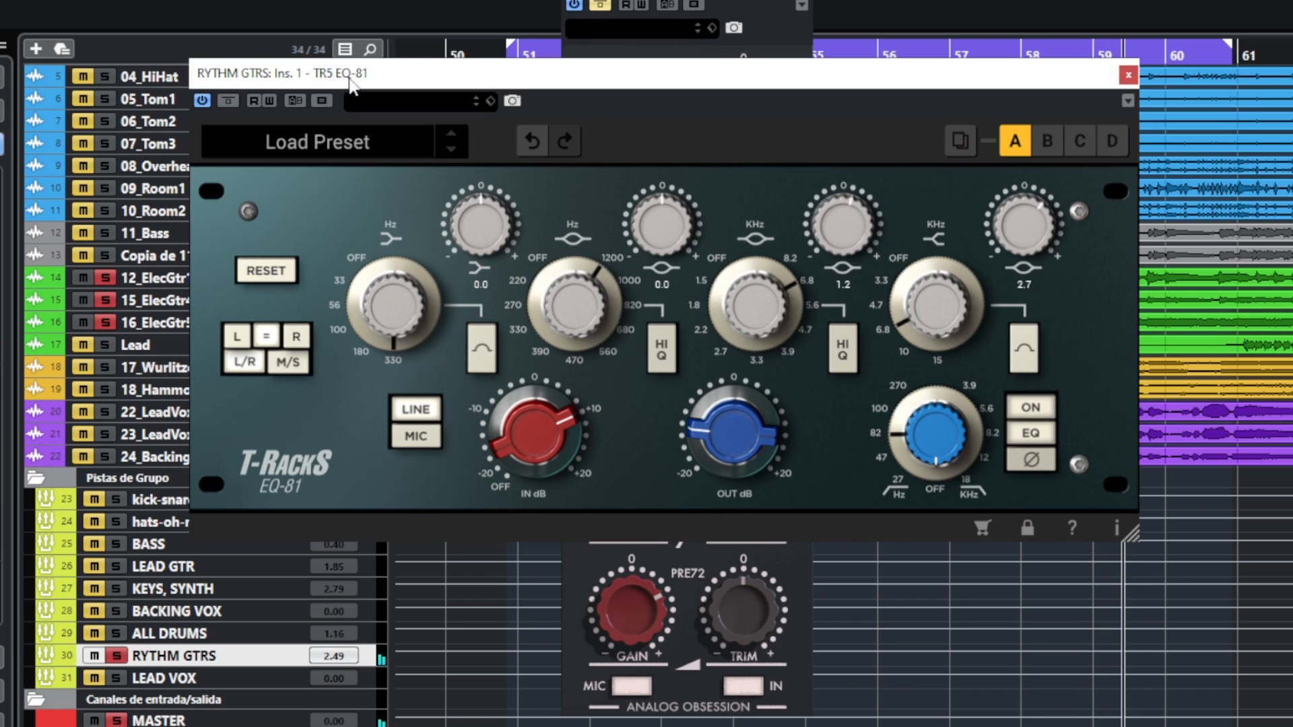
left_click(229, 100)
left_click(235, 100)
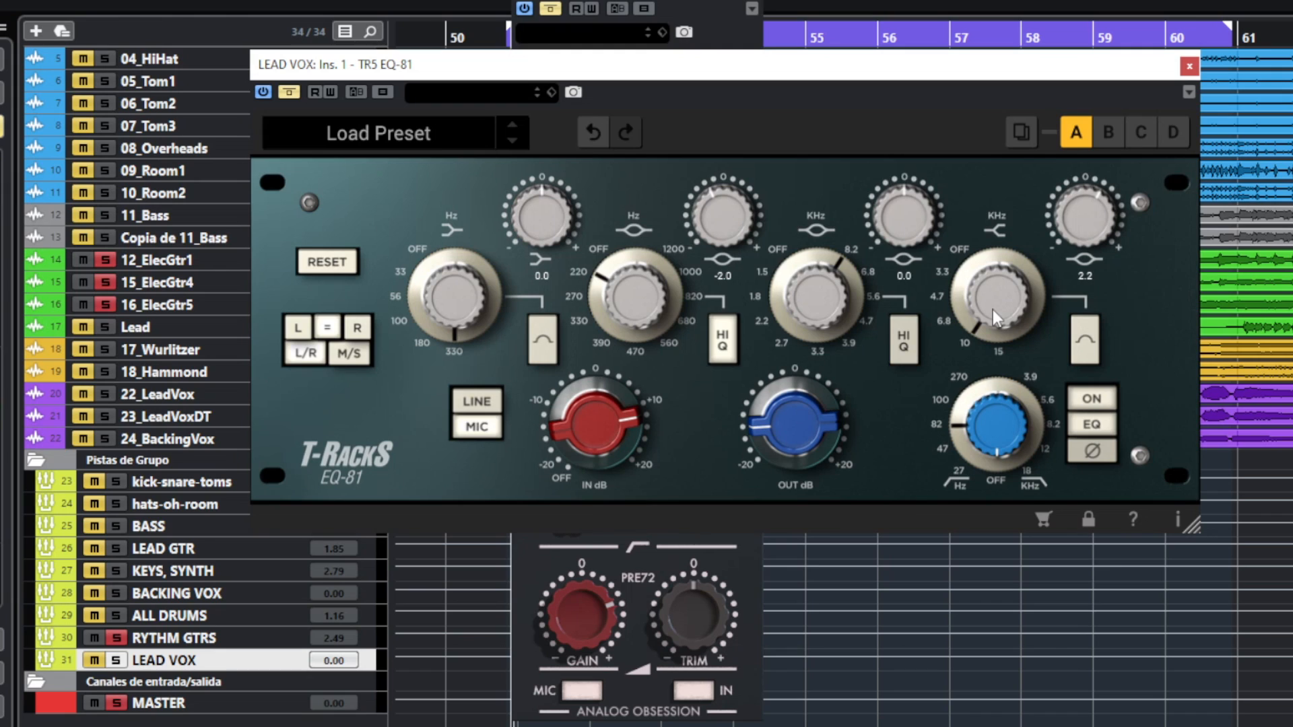
- Review the BritChannel settings on LEAD VOX and compare the vocal with the EQ-81 active and bypassed
left_click(648, 550)
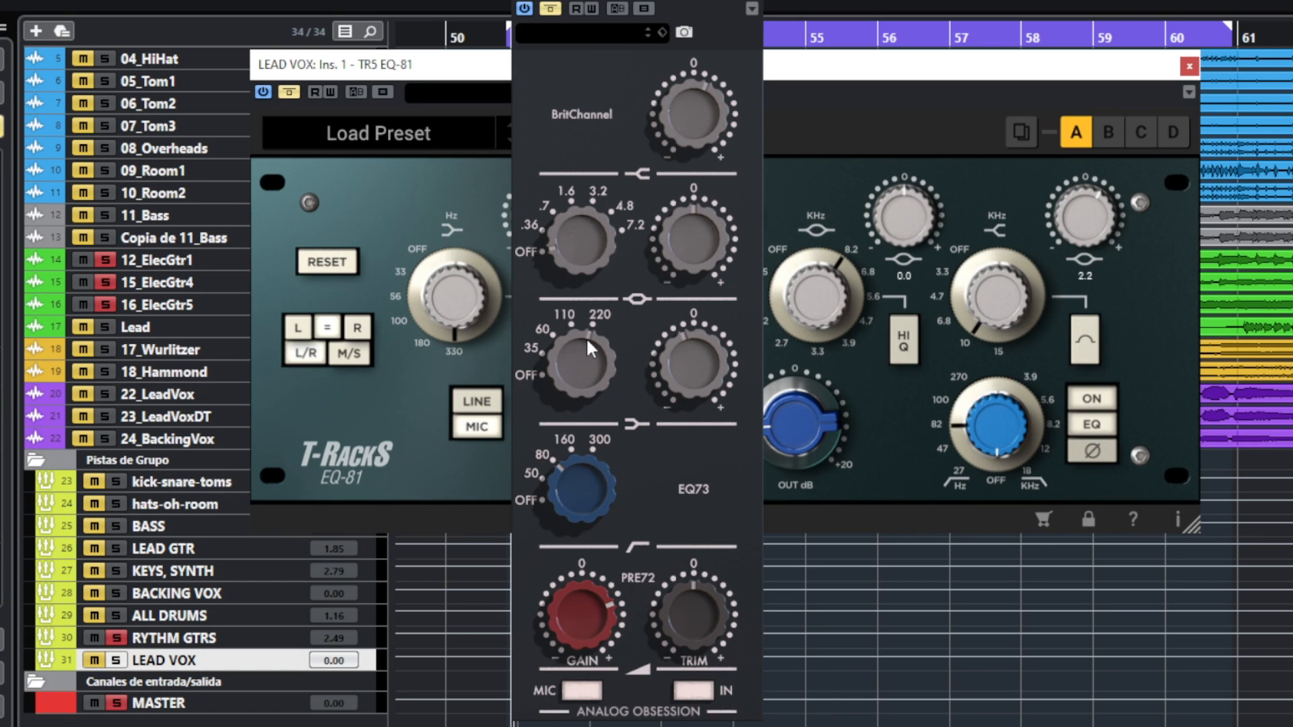
mouse_move(706, 84)
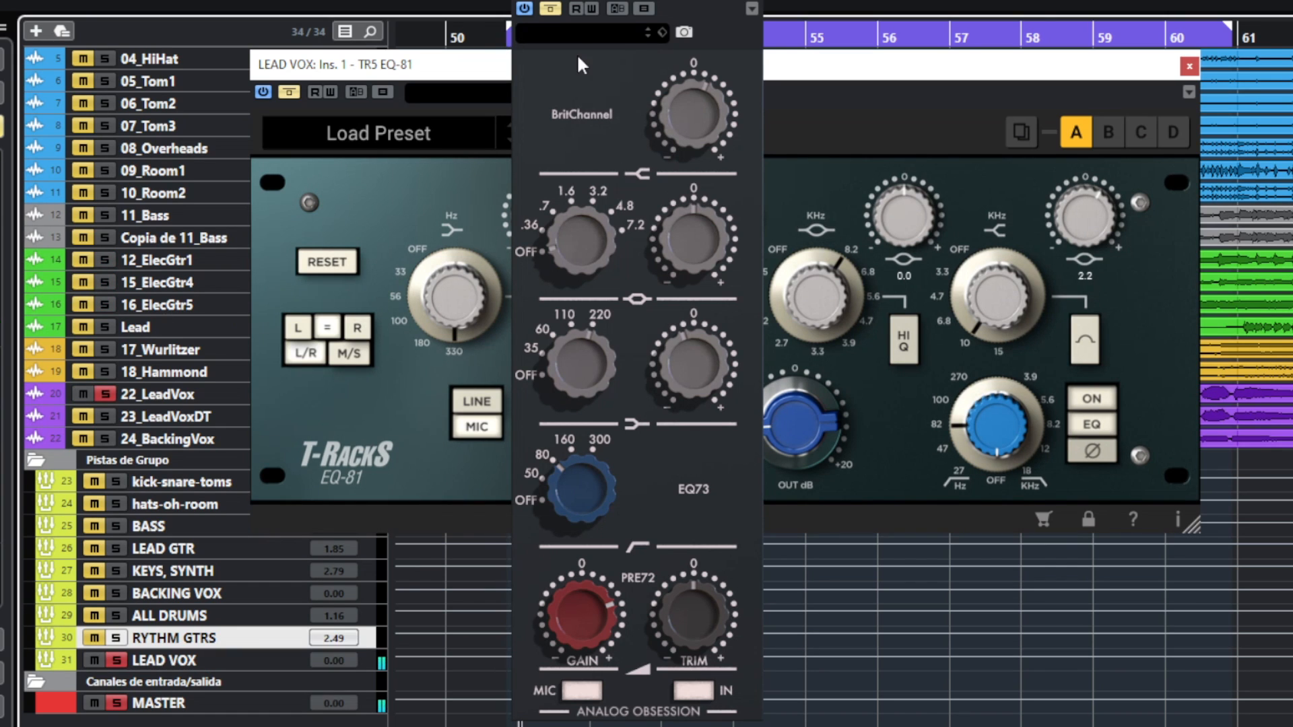
left_click(284, 89)
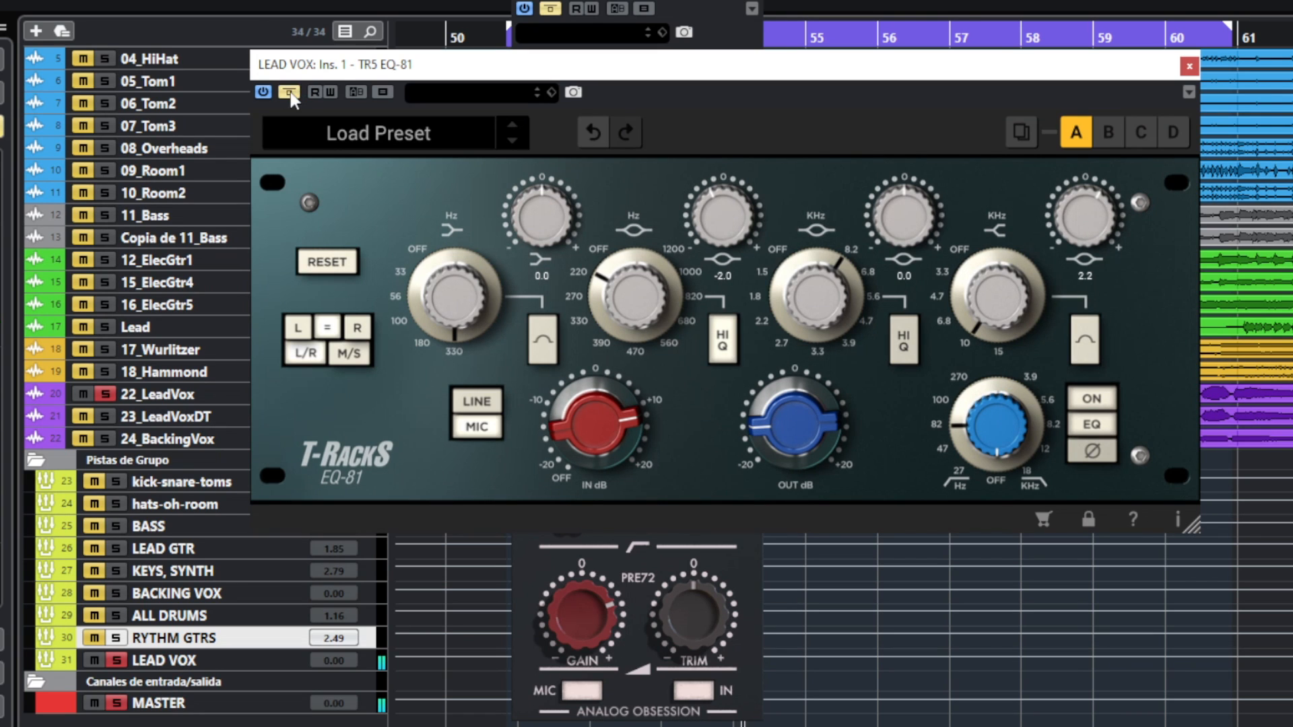
left_click(290, 93)
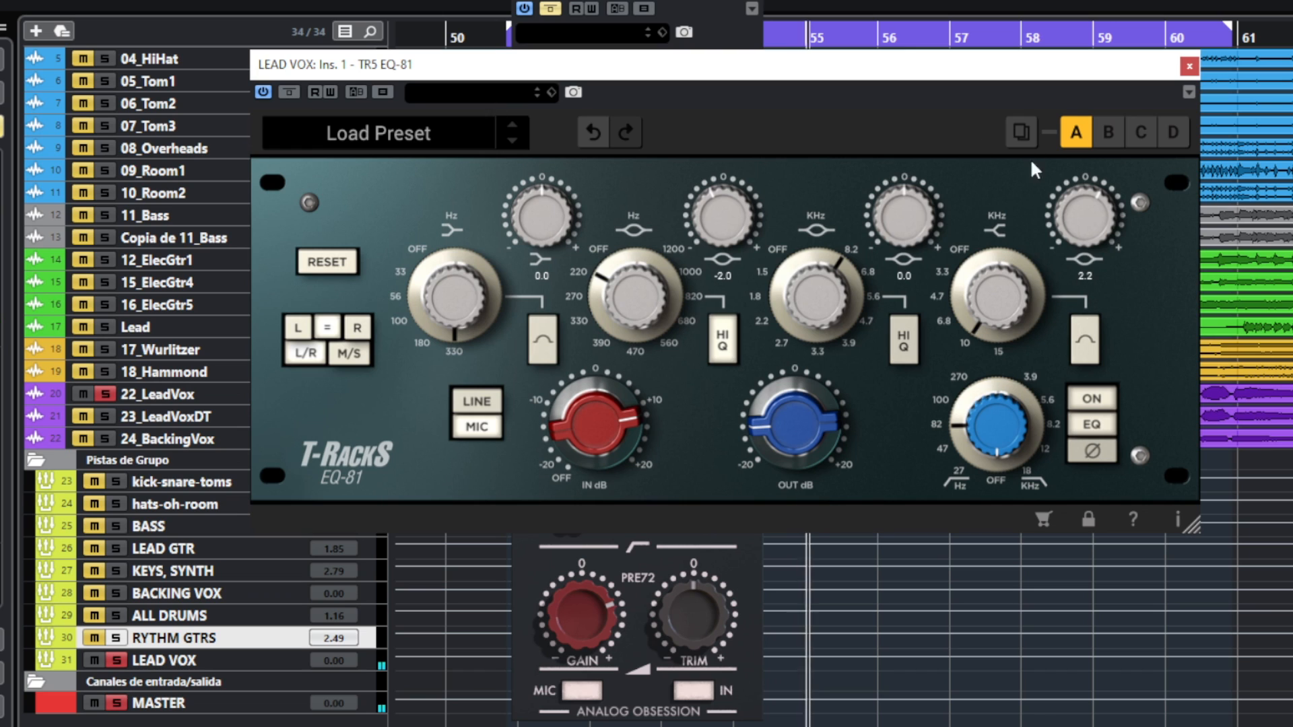
left_click(287, 90)
- Compare the lead vocal with the BritChannel active and bypassed, ending with it bypassed
left_click(547, 9)
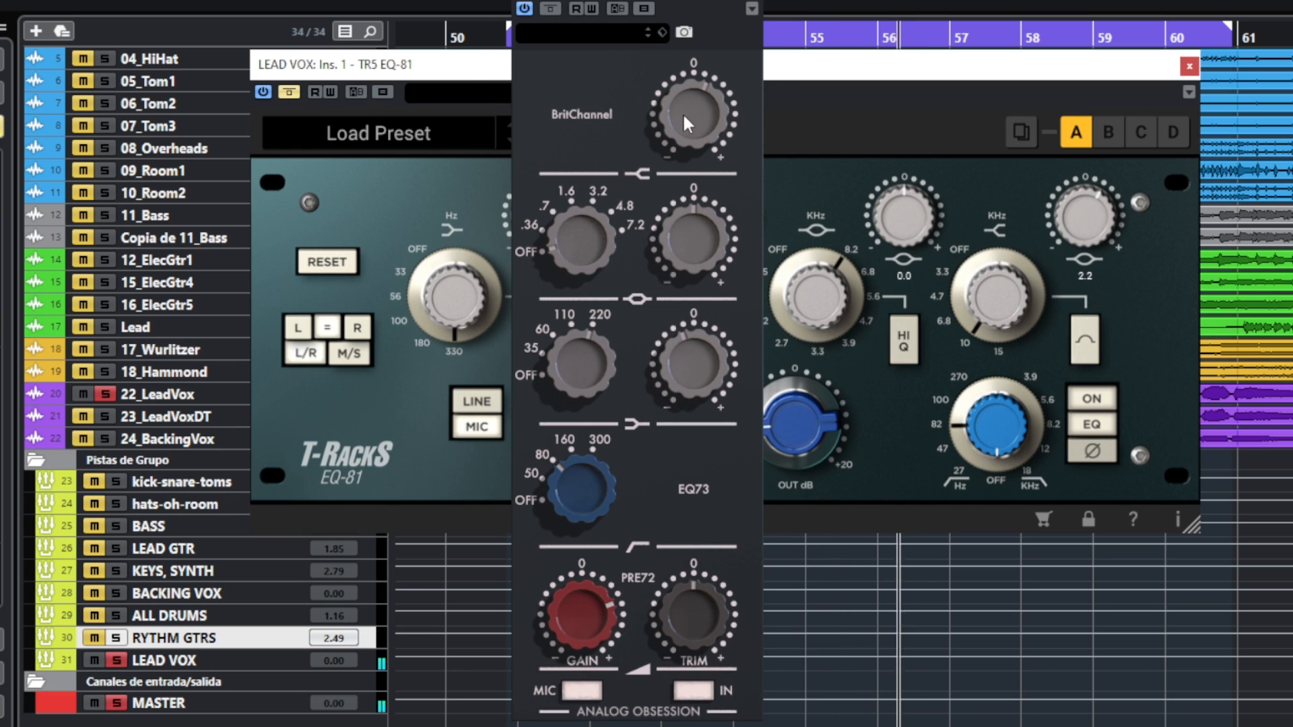
left_click(551, 9)
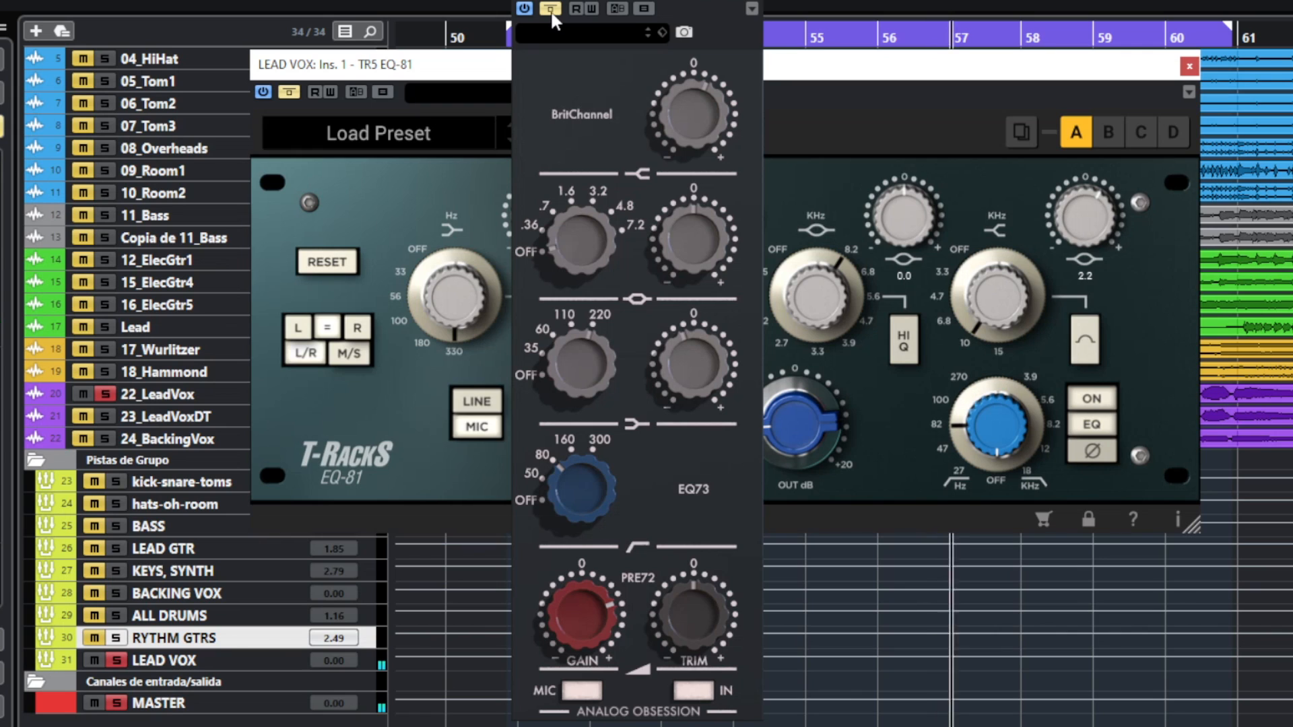
left_click(551, 9)
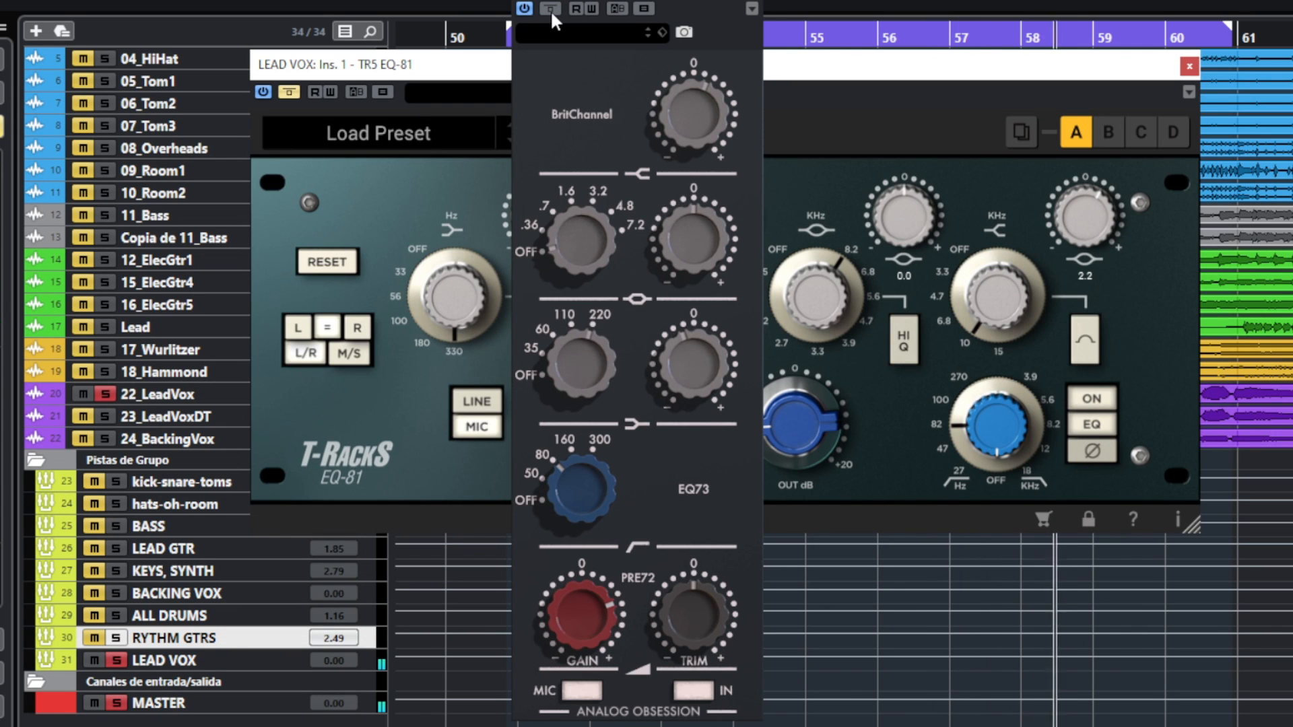
left_click(550, 9)
- Recheck the EQ-81 on LEAD VOX by alternating it between active and bypassed
left_click(289, 92)
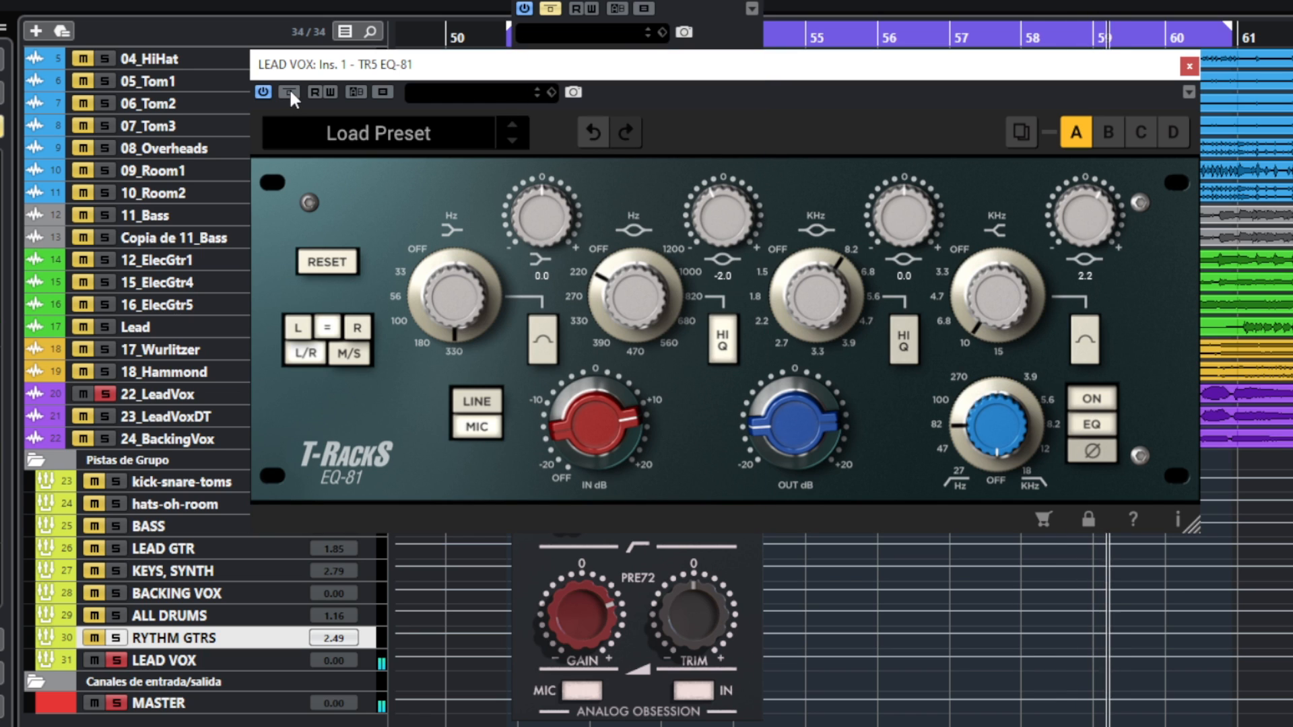
left_click(289, 92)
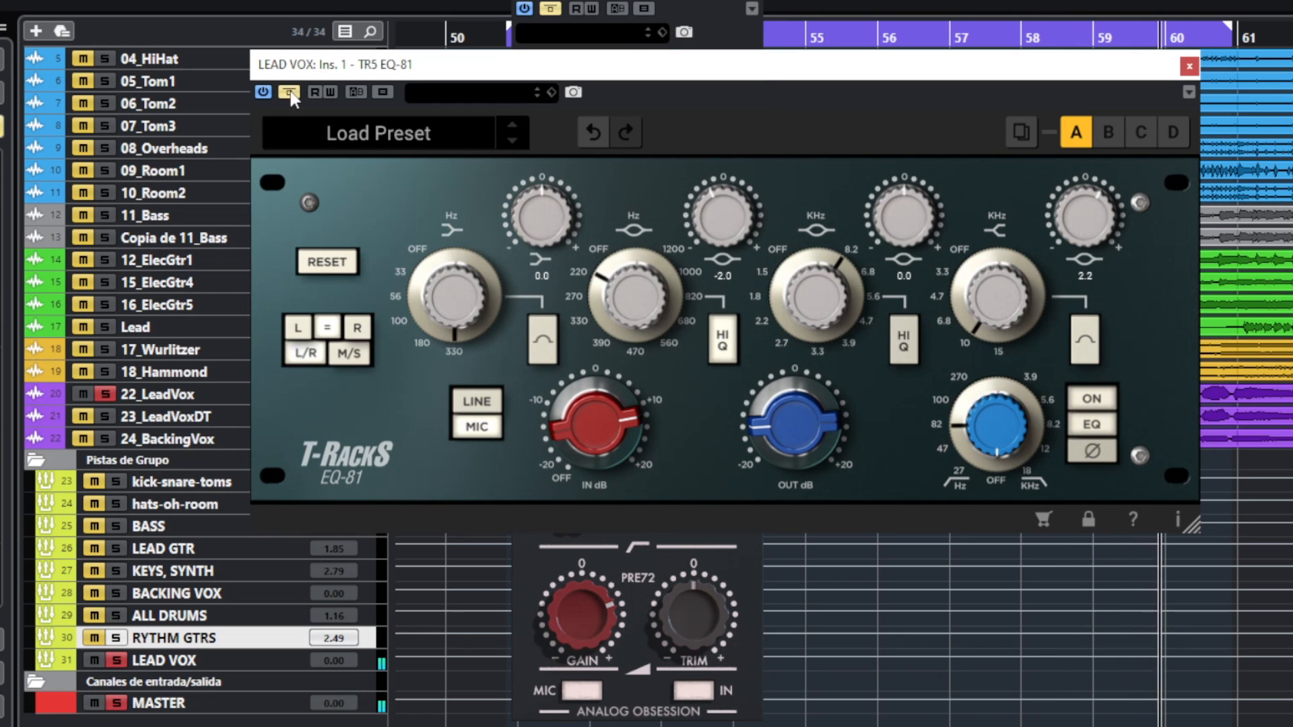
left_click(289, 92)
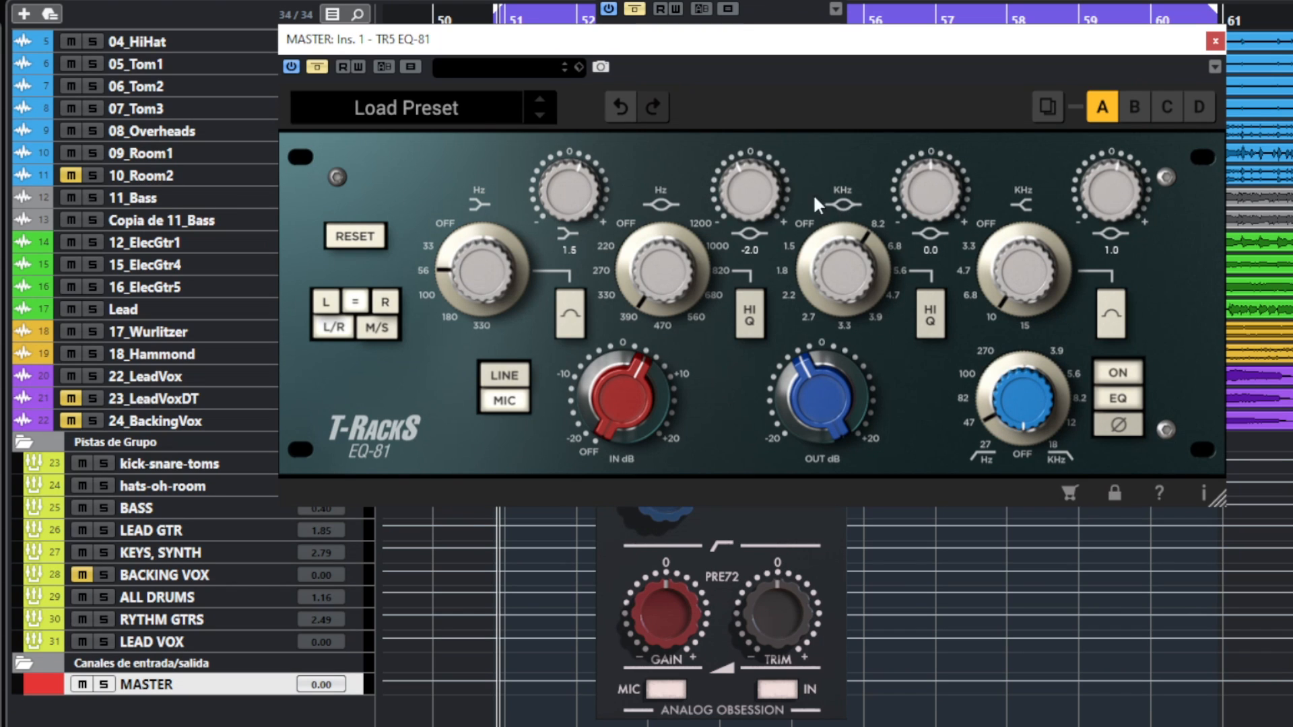
- Play the full mix and compare the EQ-81 on MASTER active and bypassed, ending with it bypassed
key("space")
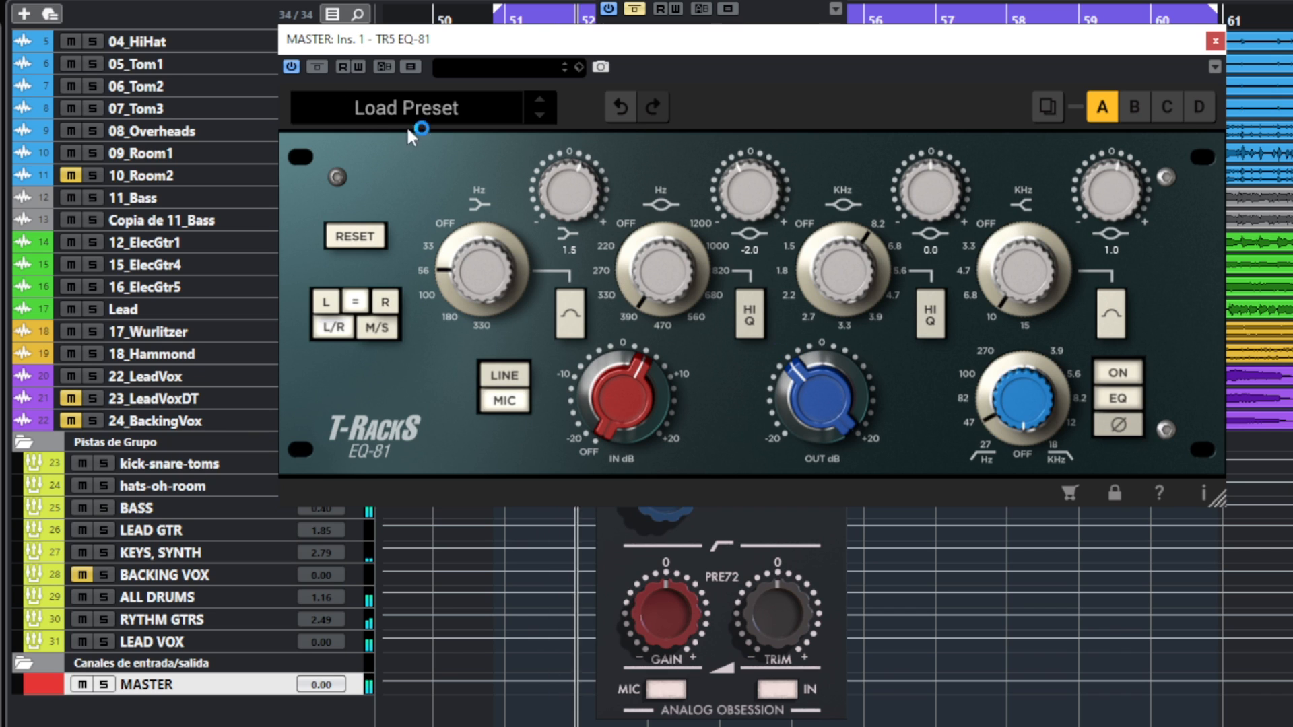
left_click(314, 67)
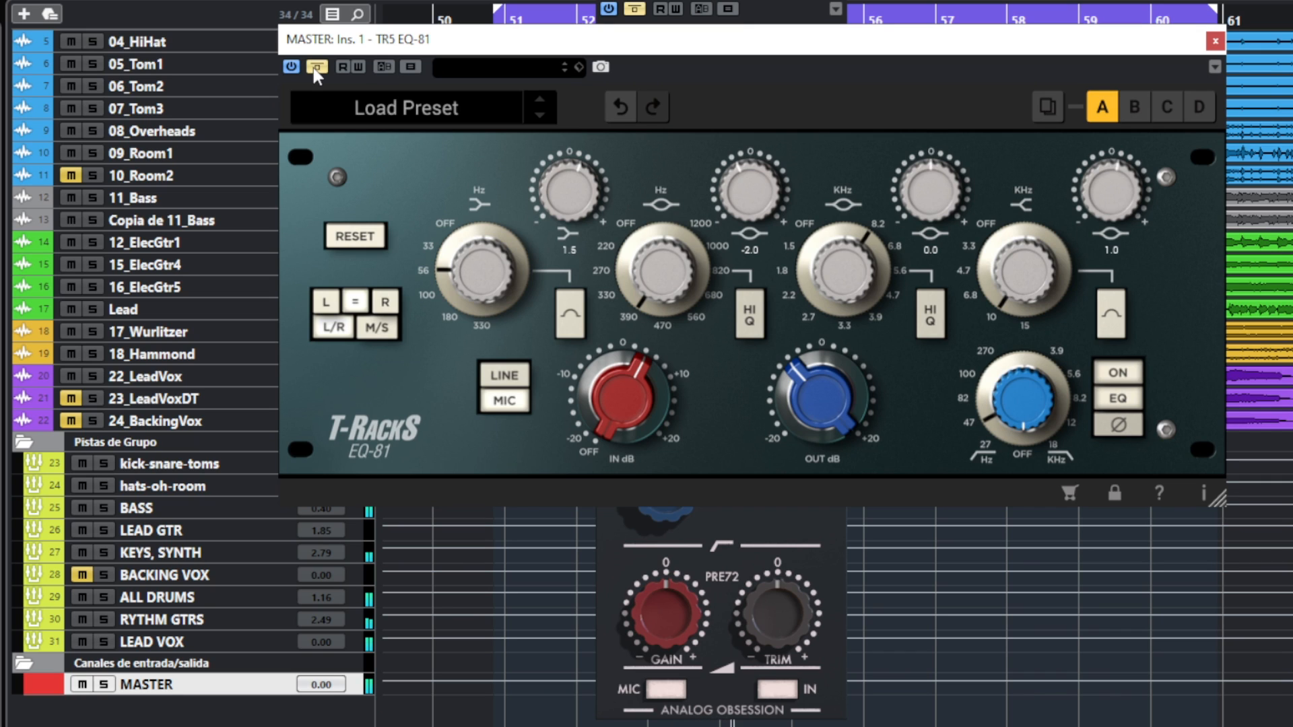
left_click(314, 67)
left_click(315, 67)
- Bring up the BritChannel on MASTER and compare the full mix with it active and bypassed
left_click(644, 15)
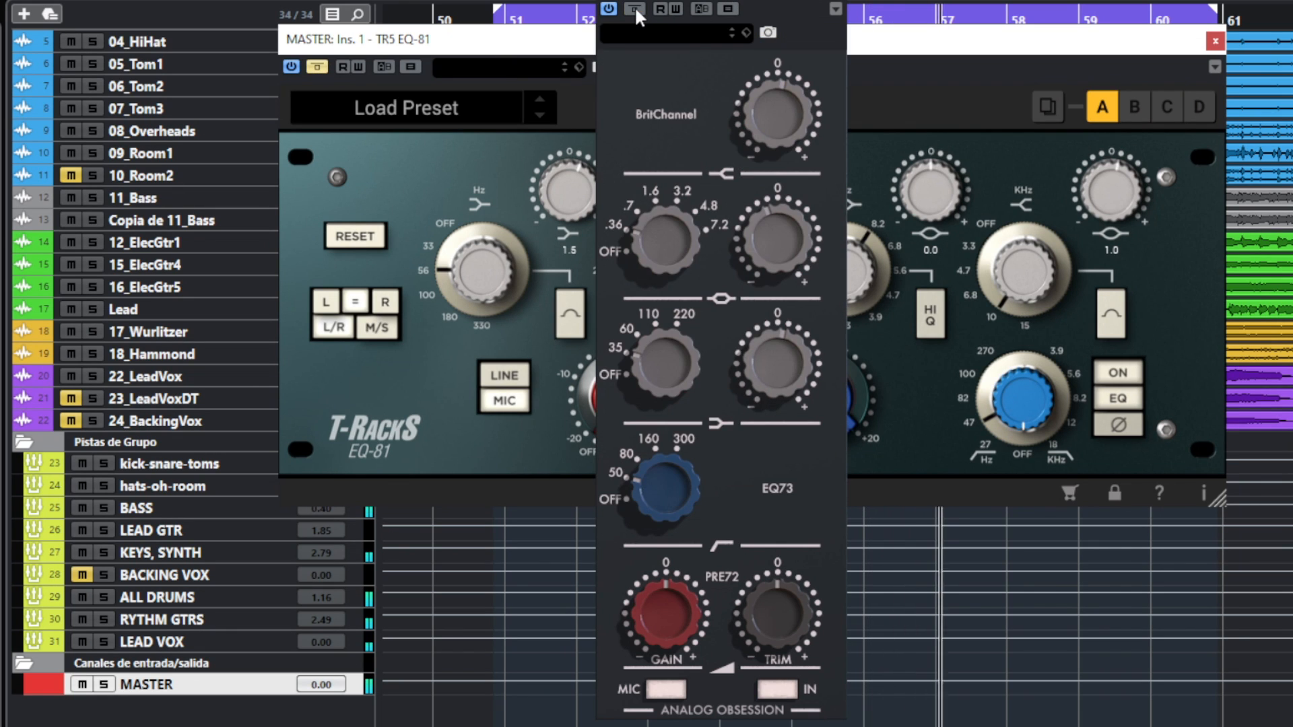
left_click(635, 8)
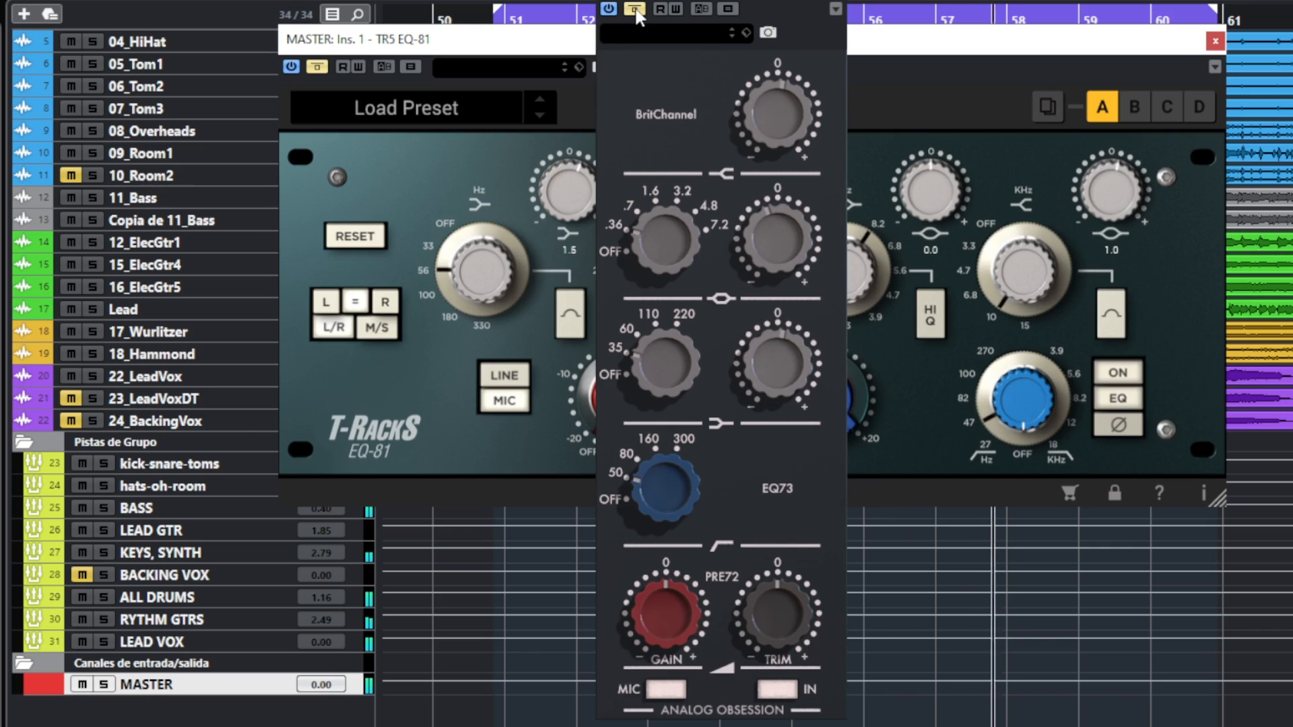
left_click(635, 8)
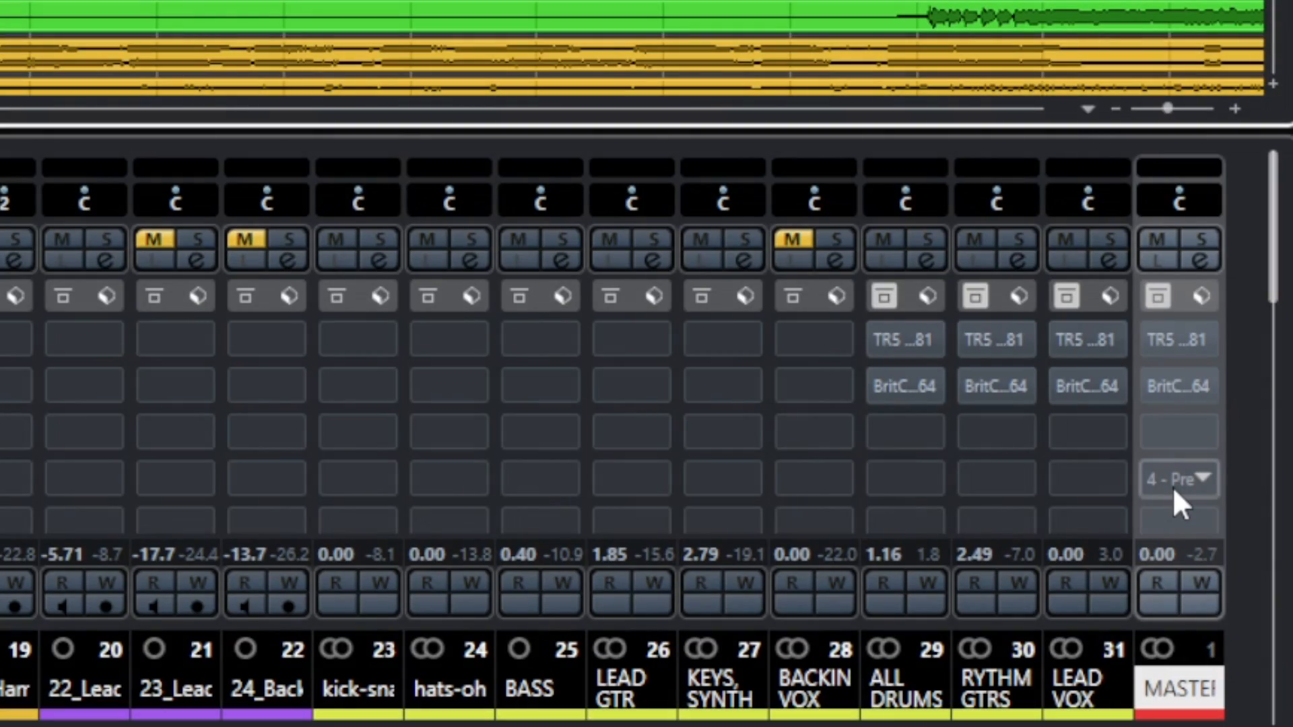
- Activate the EQ-81 on ALL DRUMS, RYTHM GTRS, LEAD VOX and MASTER to hear it across the whole mix
left_click(879, 340)
left_click(973, 339)
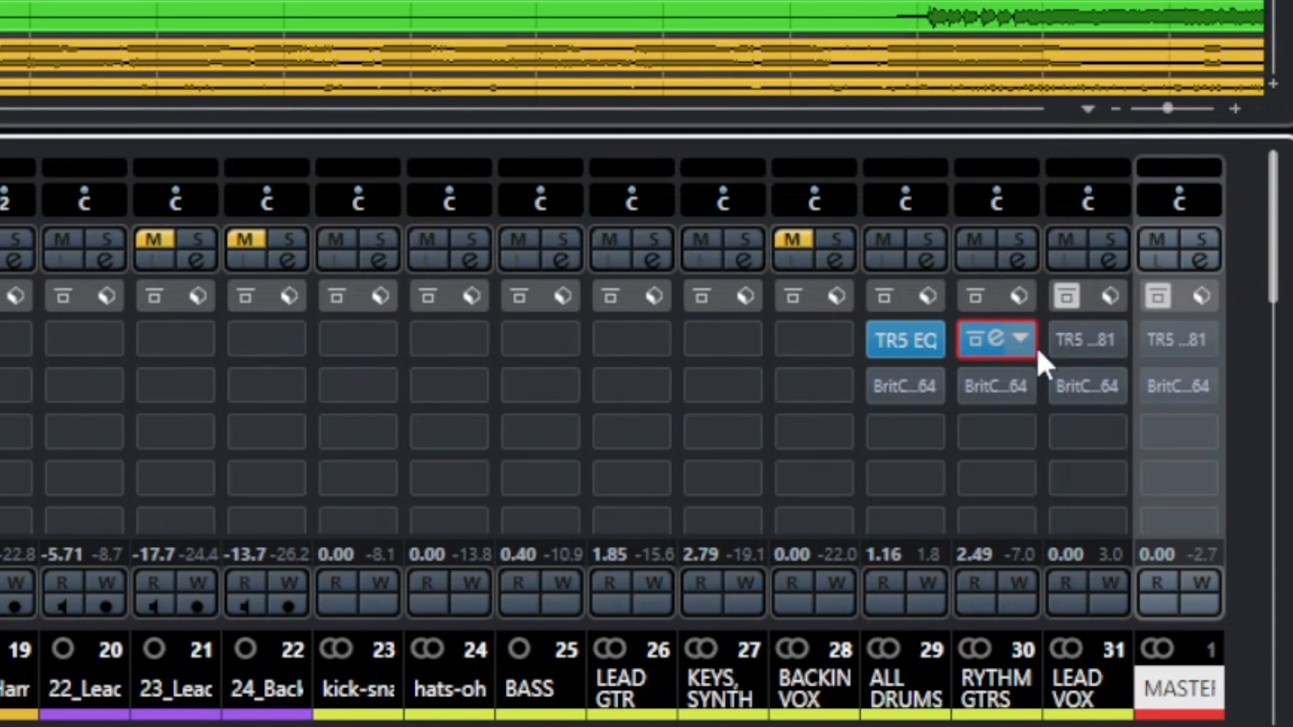
left_click(1065, 340)
left_click(1158, 340)
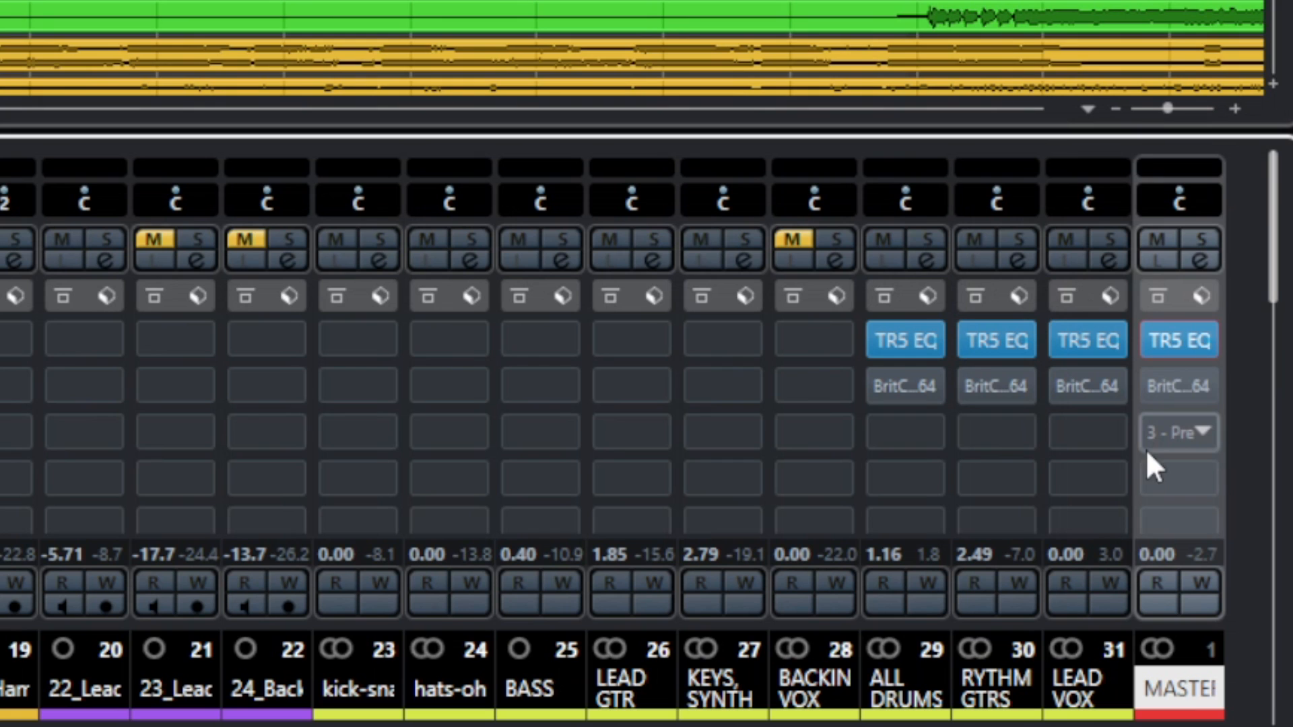
- Switch ALL DRUMS, RYTHM GTRS, LEAD VOX and MASTER from the EQ-81 to the BritChannel during playback
left_click(1154, 342)
left_click(1063, 339)
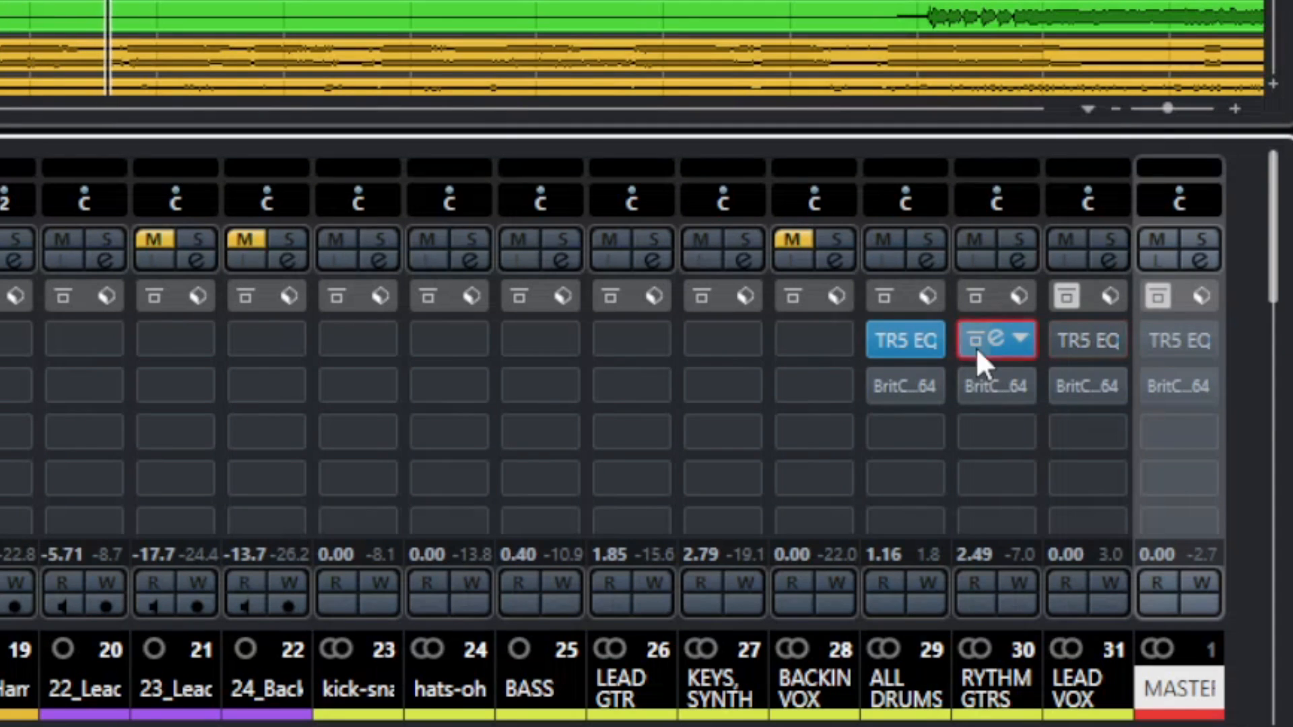
left_click(871, 343)
left_click(880, 387)
left_click(1067, 385)
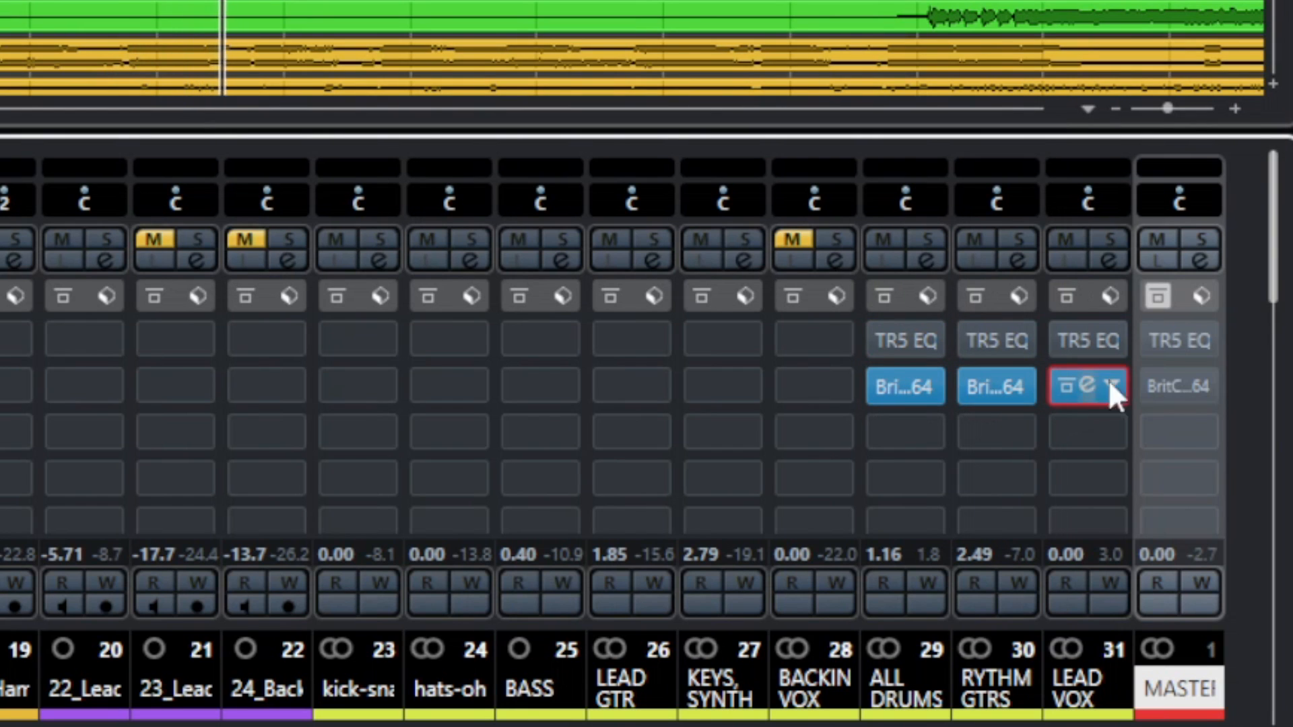
left_click(1157, 385)
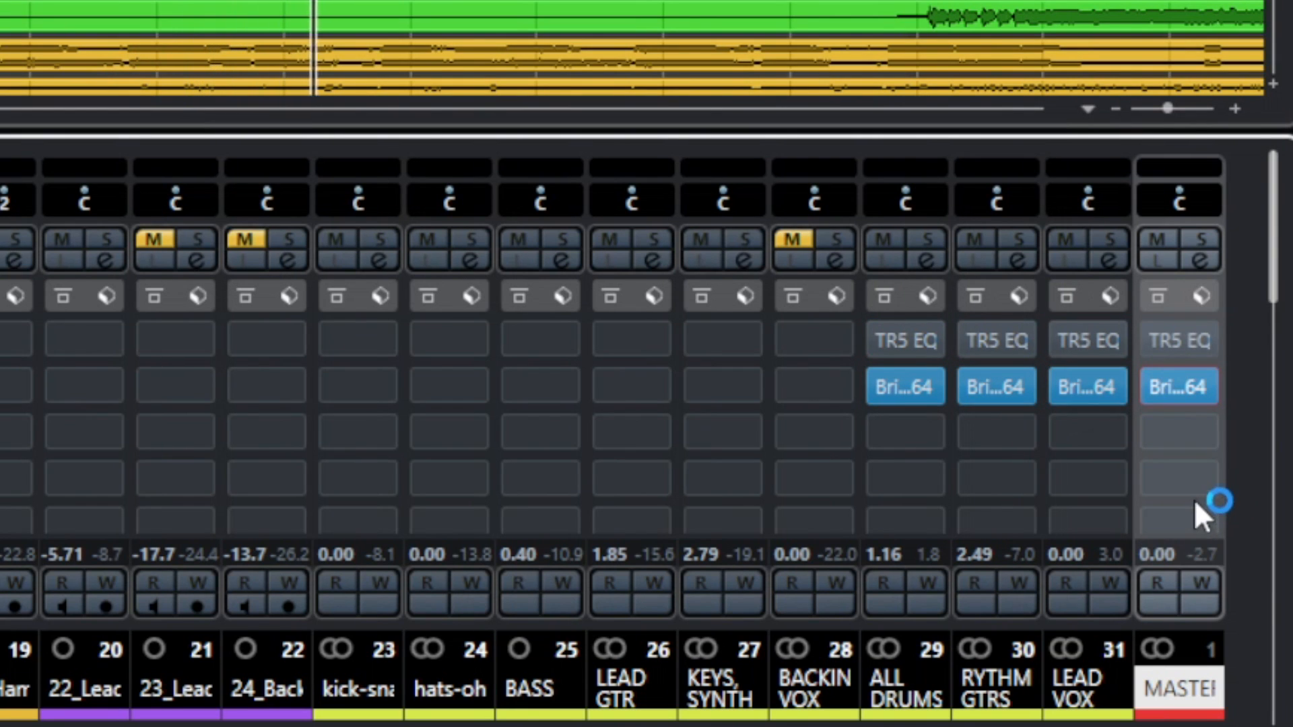
- Bypass the BritChannel on ALL DRUMS, RYTHM GTRS, LEAD VOX and MASTER and reactivate the EQ-81 on all four
left_click(1148, 390)
left_click(1077, 389)
left_click(979, 390)
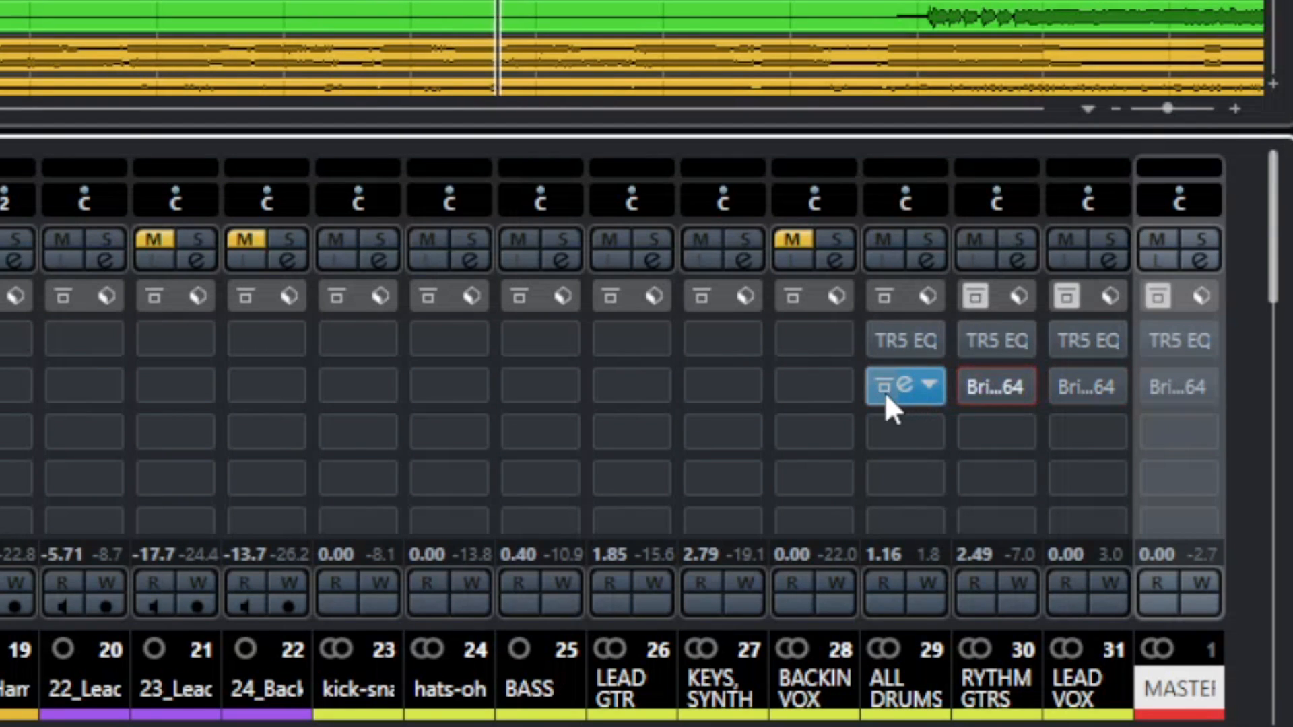
left_click(882, 390)
left_click(880, 340)
left_click(973, 340)
left_click(971, 334)
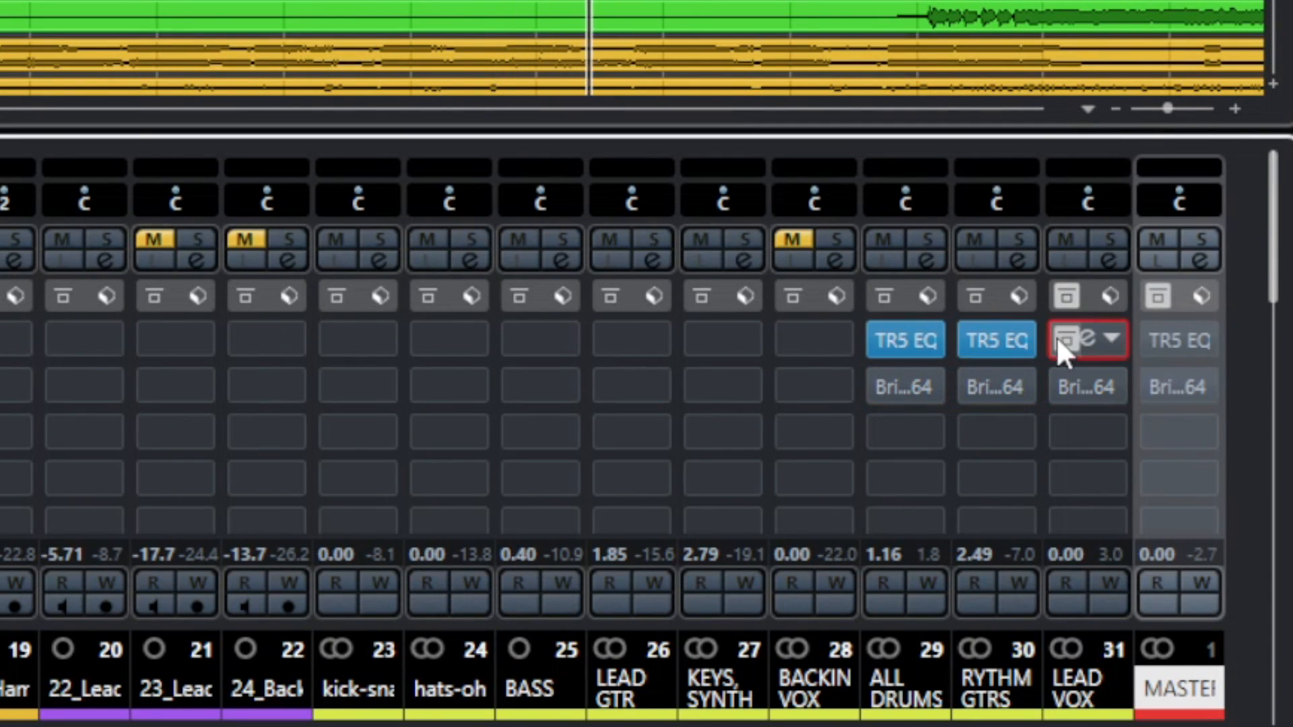
left_click(1055, 337)
left_click(1158, 336)
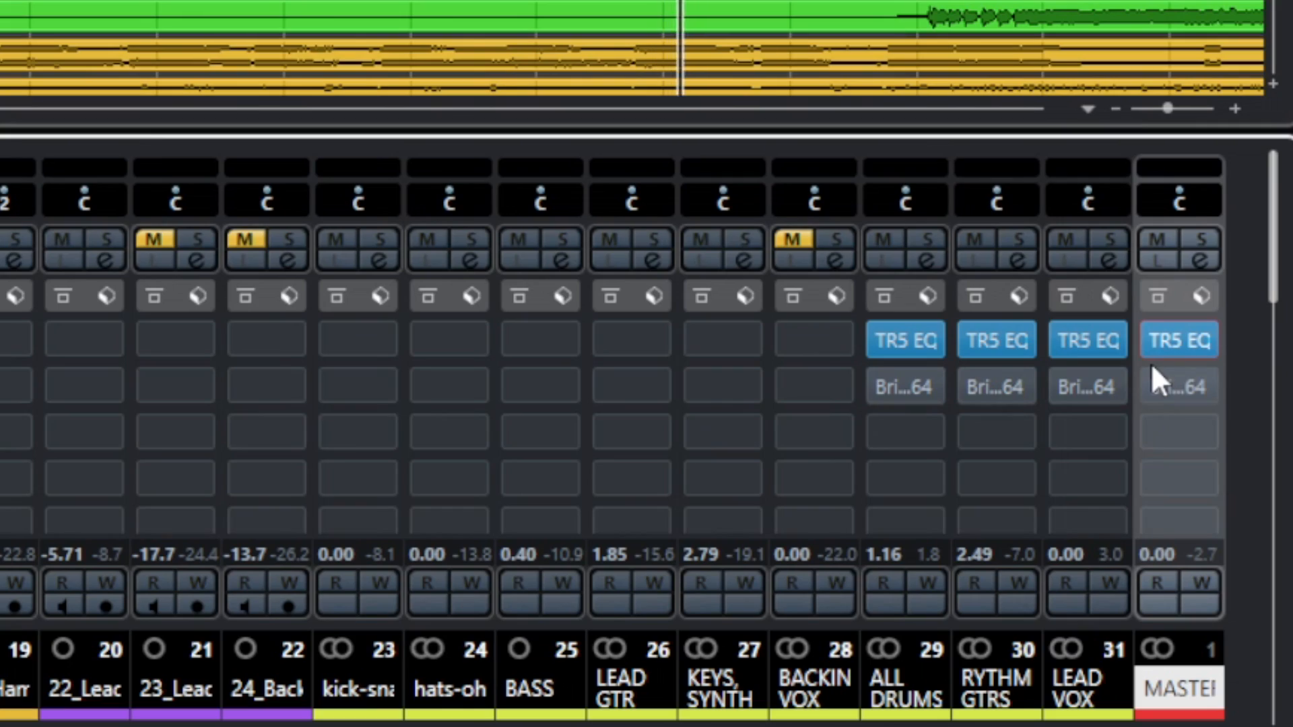
- Bypass the EQ-81 on MASTER, LEAD VOX and RYTHM GTRS to hear the mix without it
left_click(1155, 341)
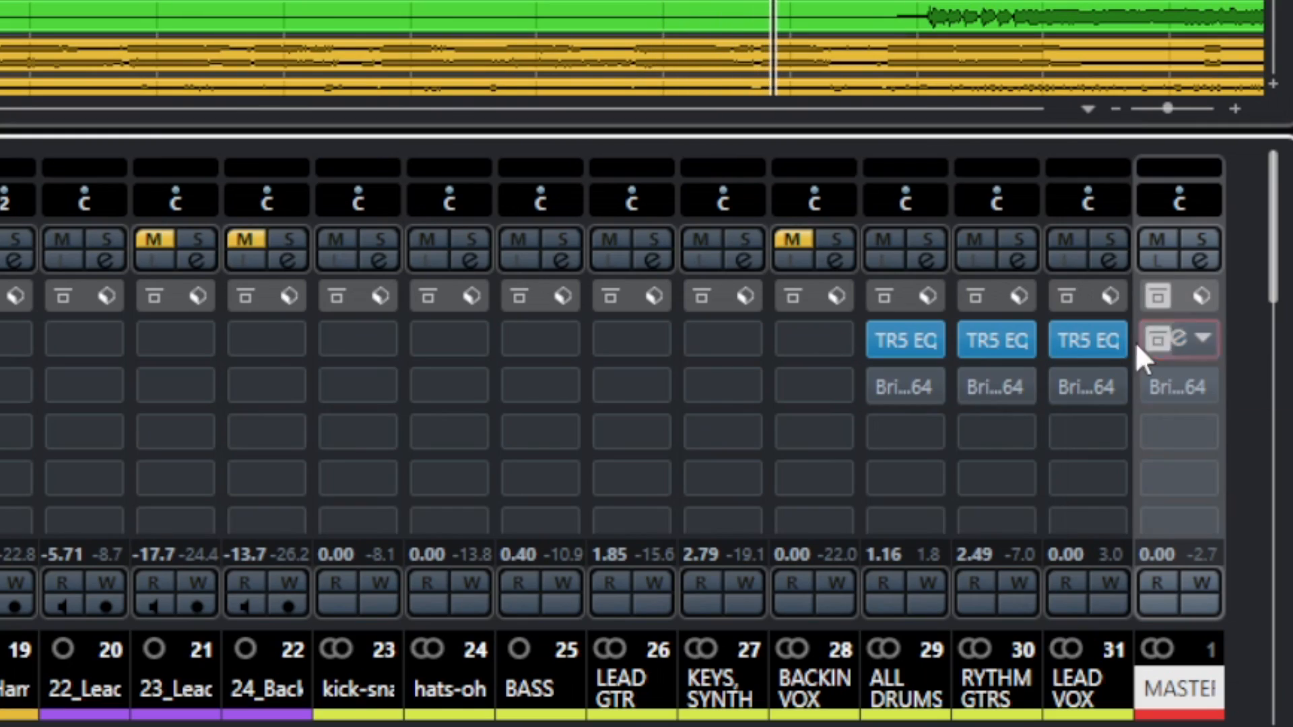
left_click(1065, 339)
left_click(969, 342)
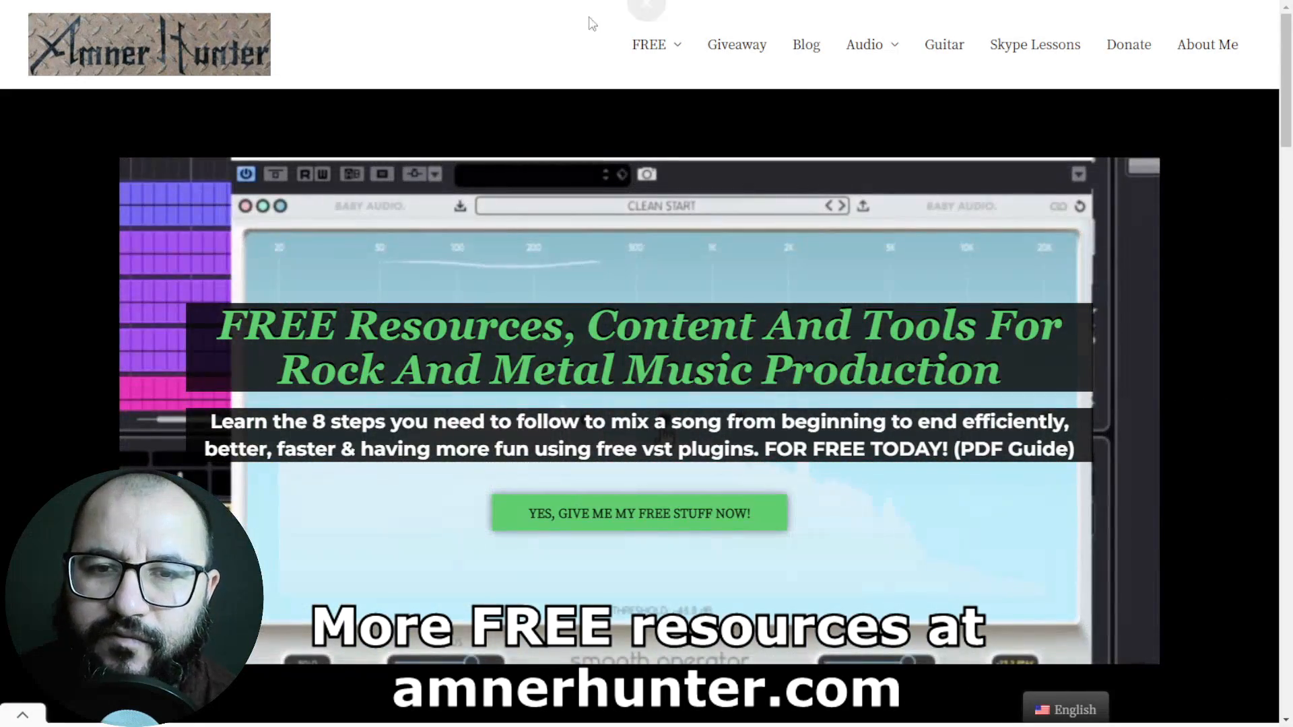
- Switch to the amnerhunter.com website and show its categories of free resources
mouse_move(682, 105)
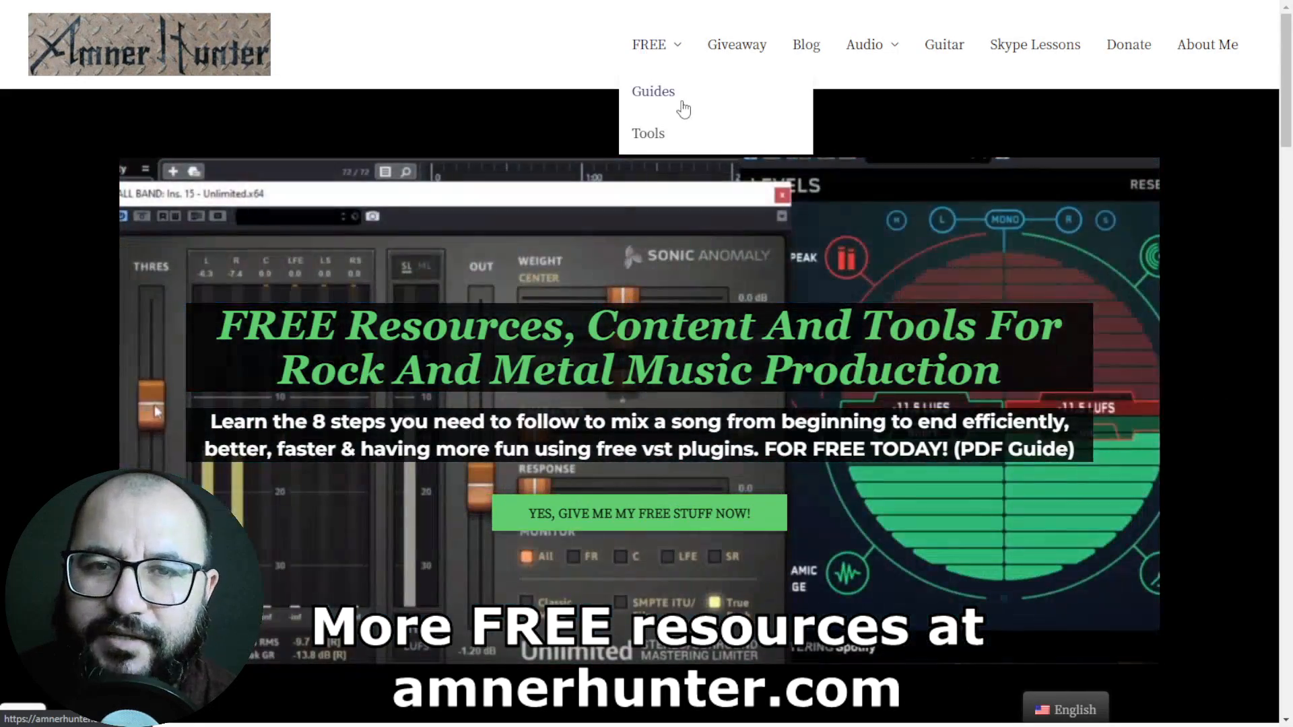